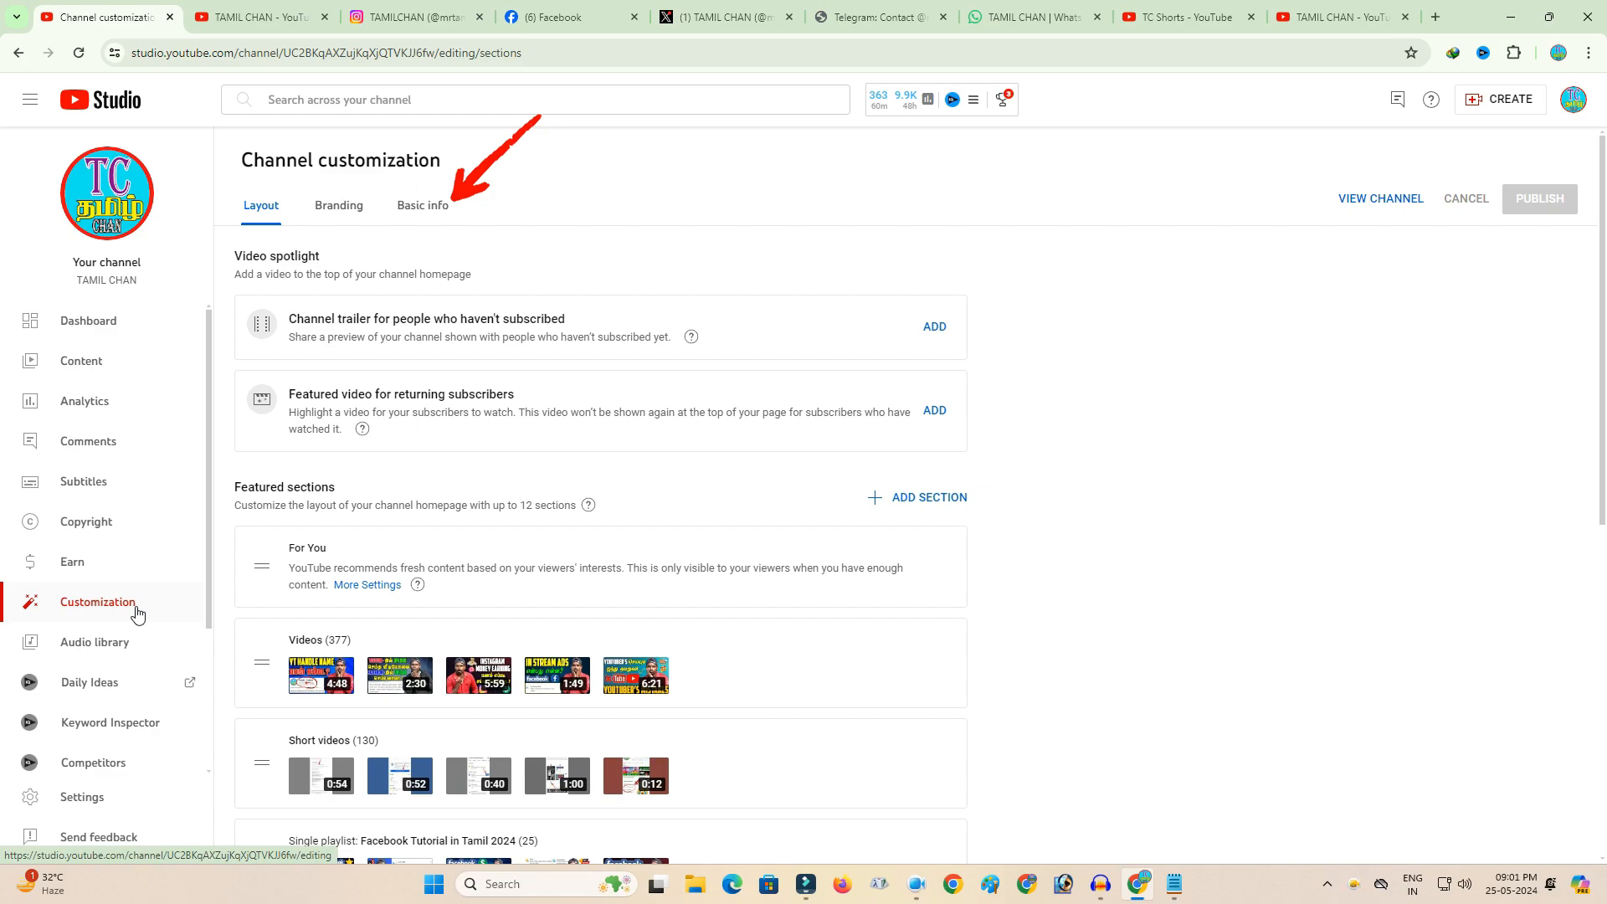
In the channel's basic info, add a new profile link titled "Youtube".
click(433, 203)
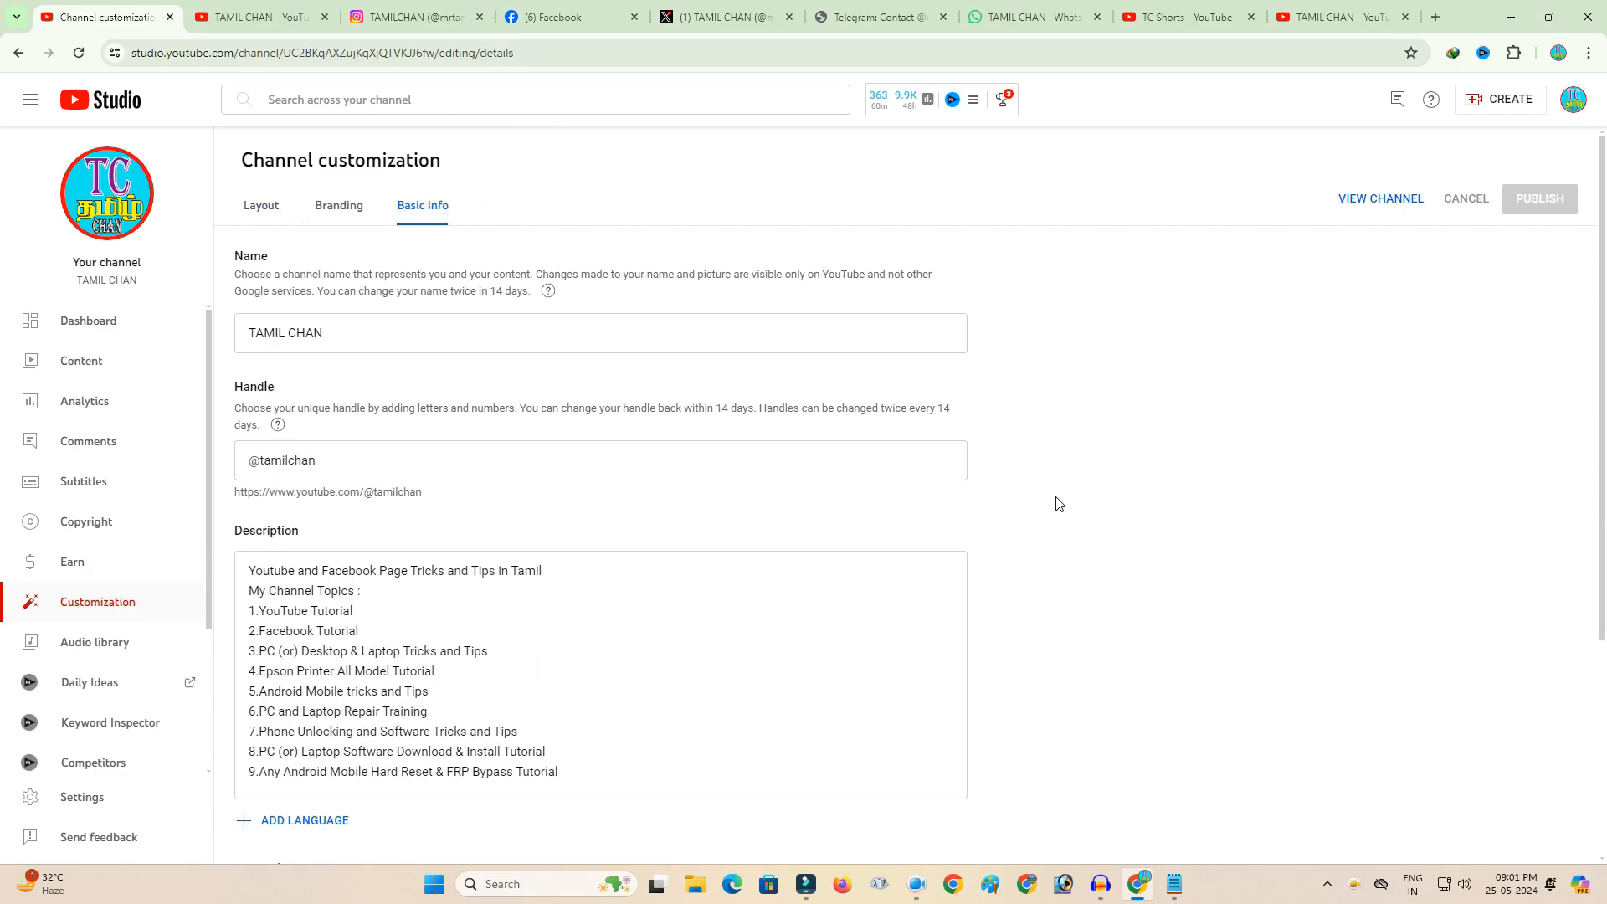
scroll(1056, 503, down, 4)
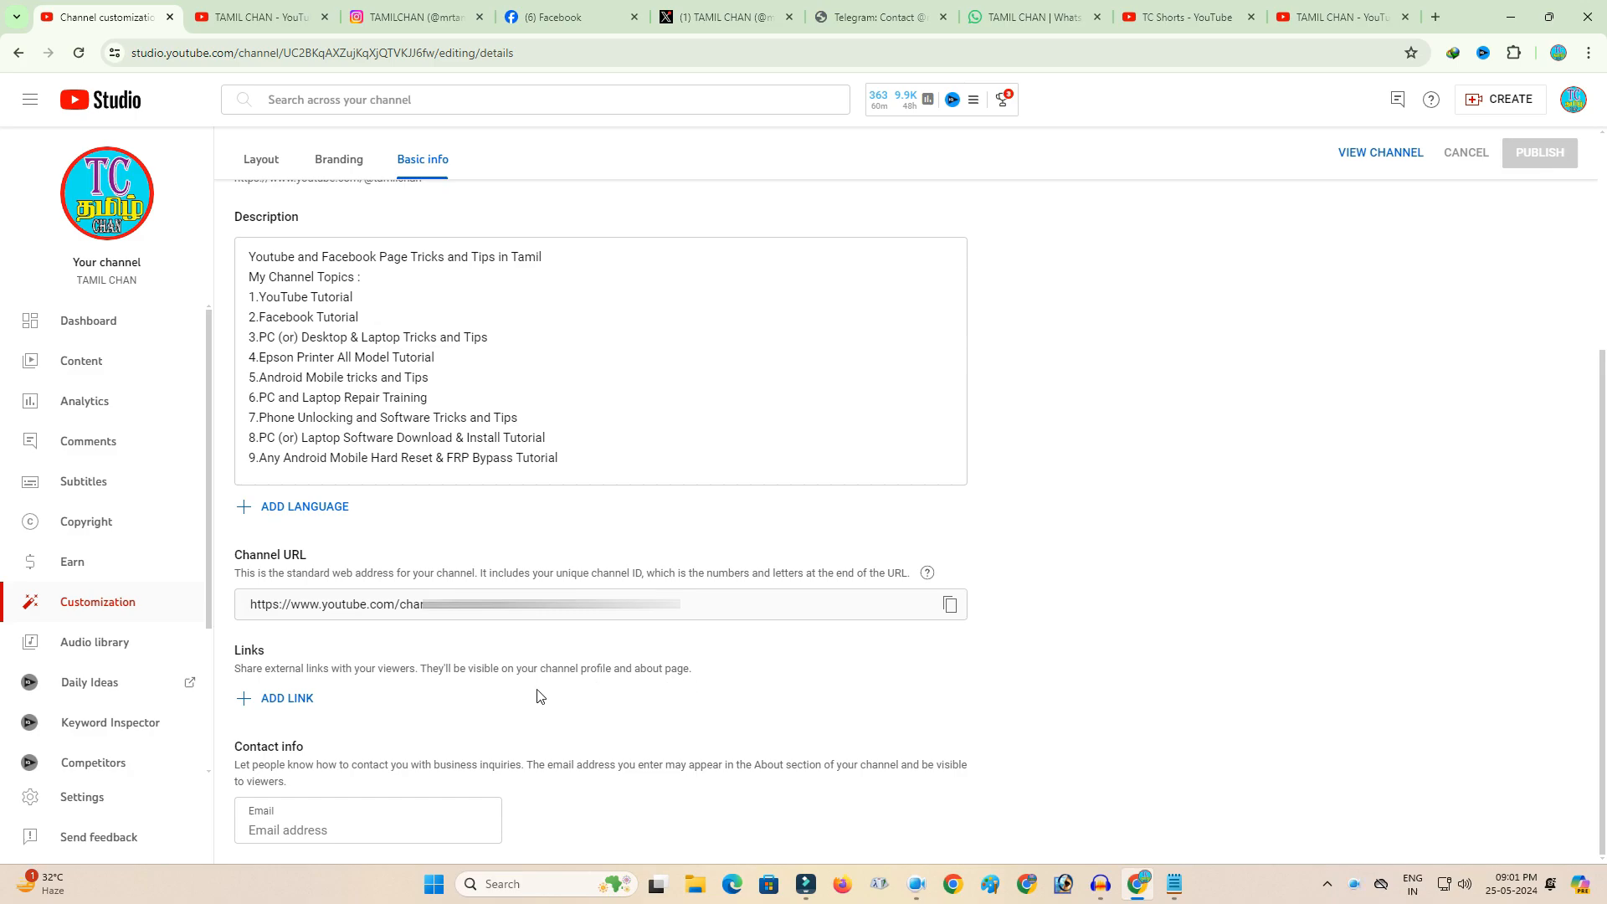
click(306, 700)
scroll(537, 725, down, 1)
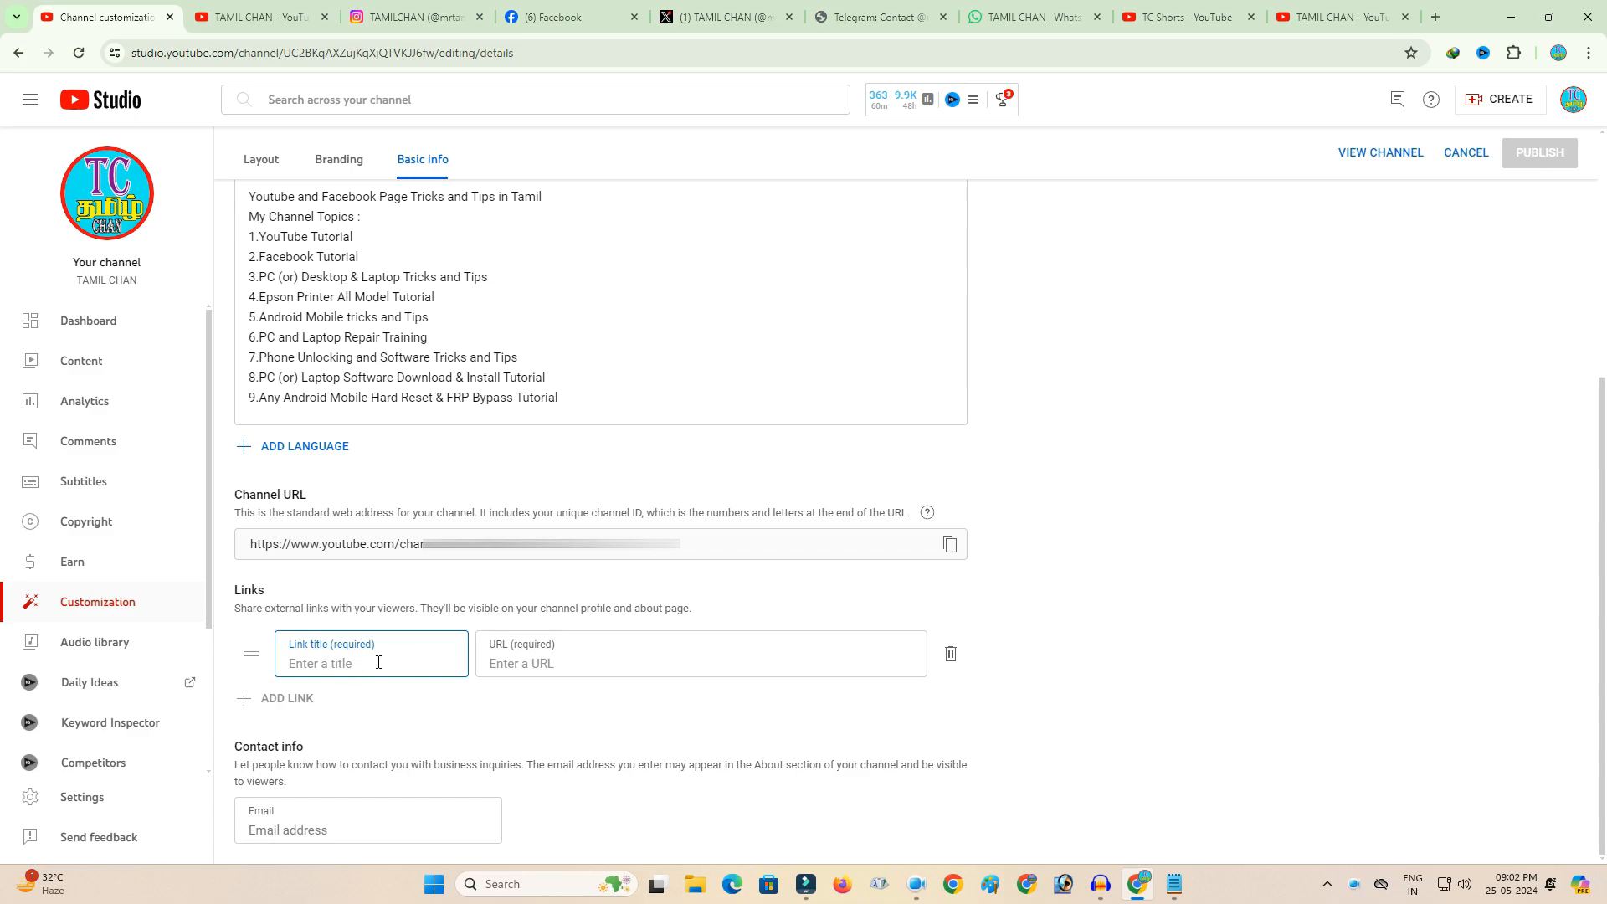
text(Youtube)
Examine the About details on the public YouTube channel page, and close them.
click(248, 18)
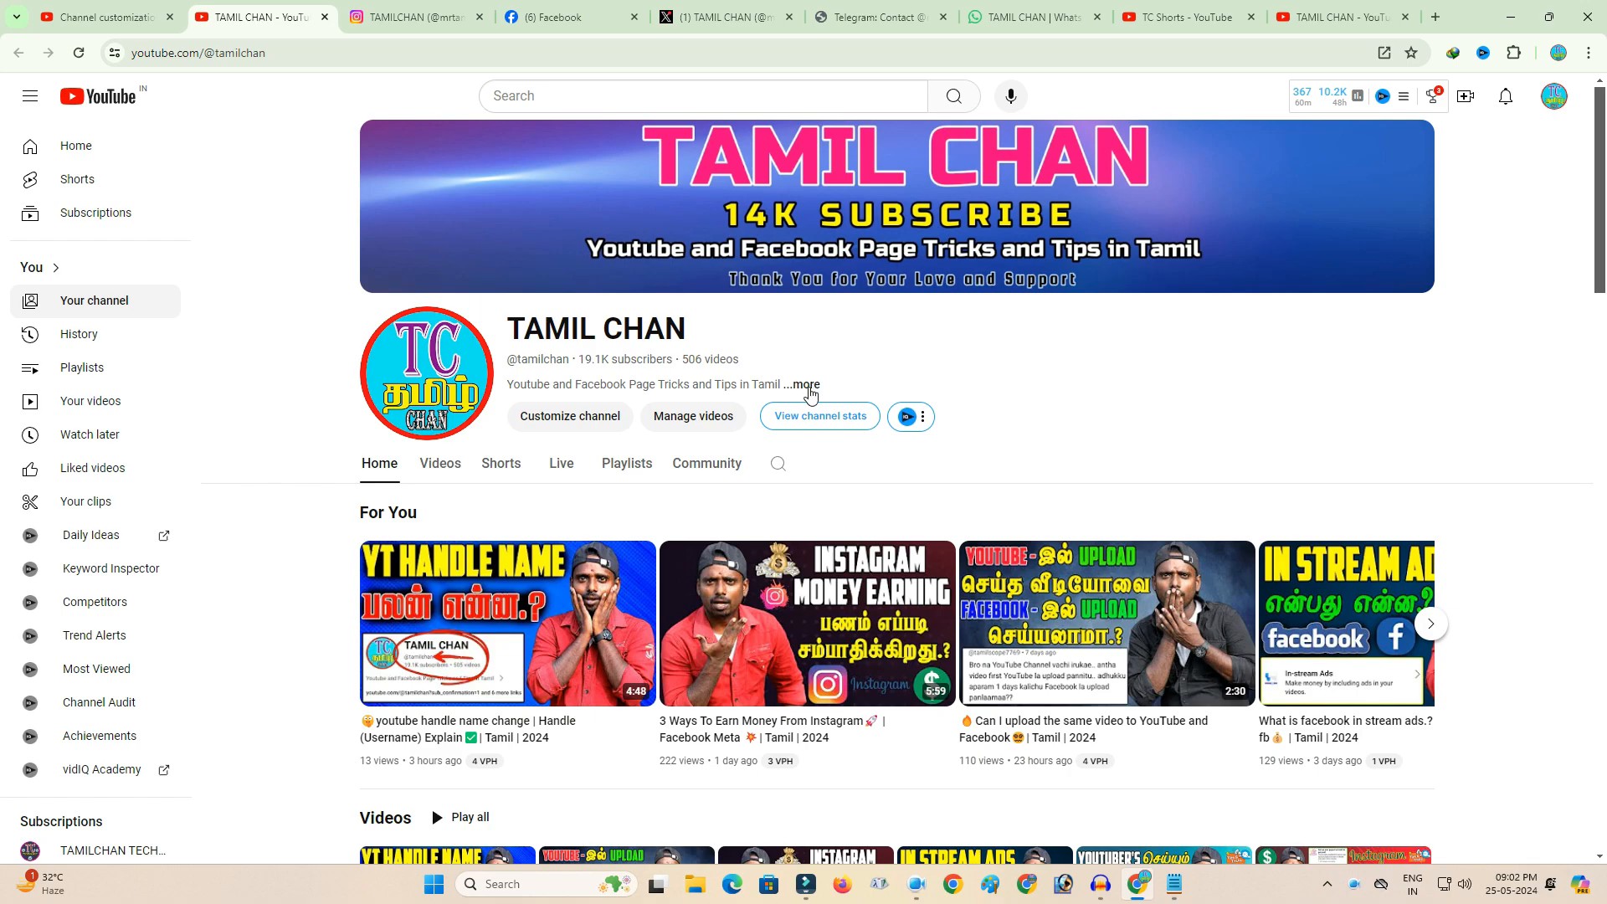
click(806, 385)
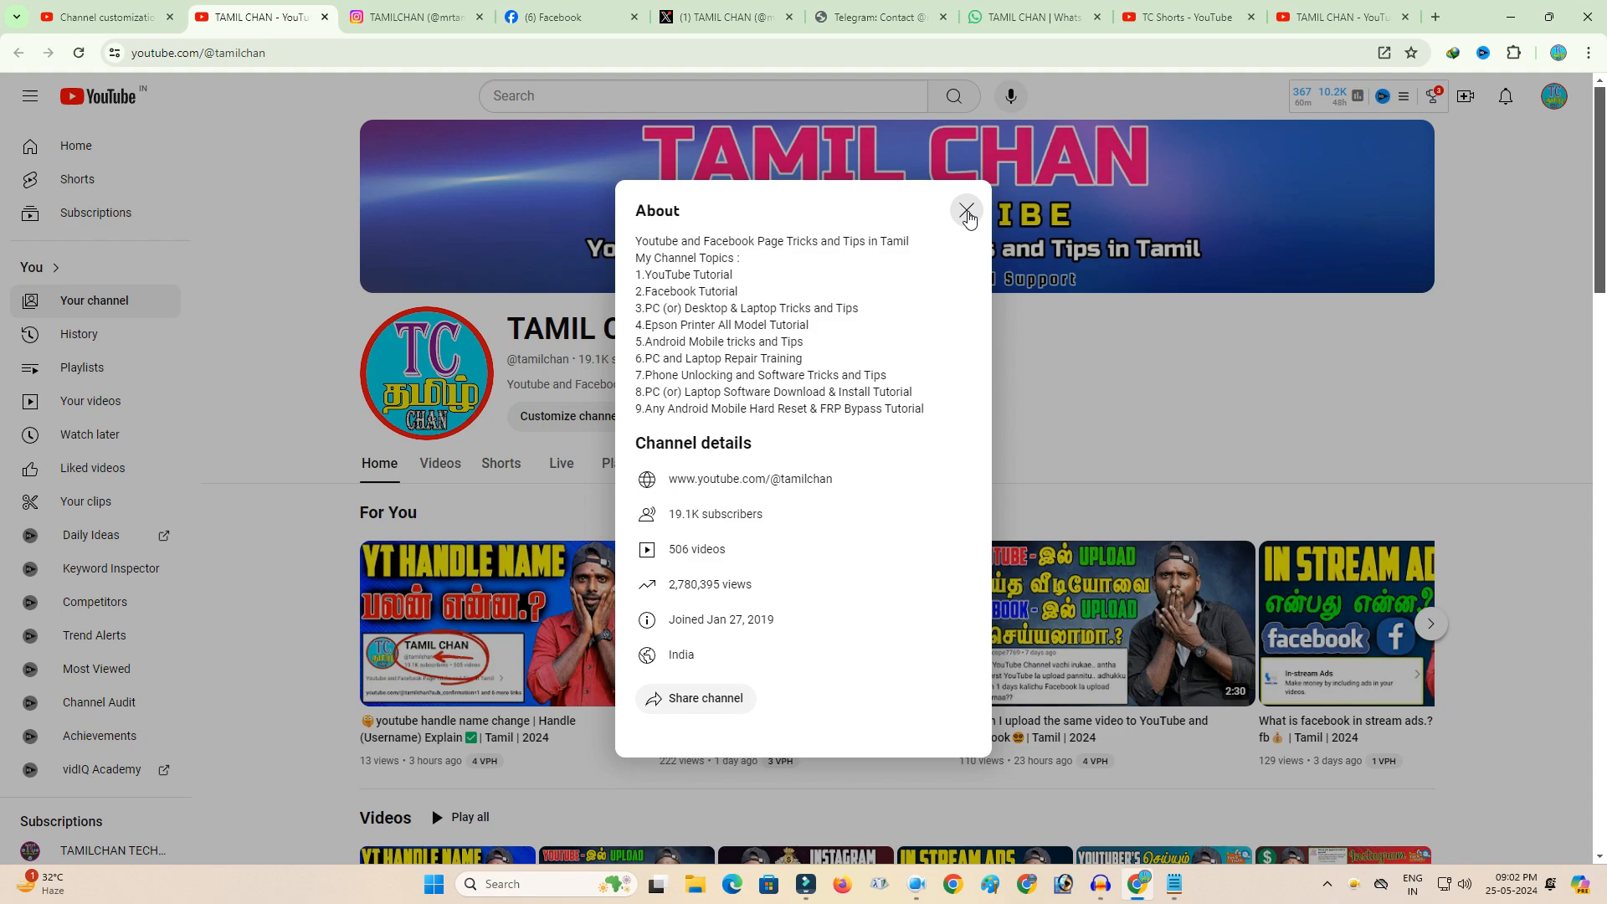
click(966, 211)
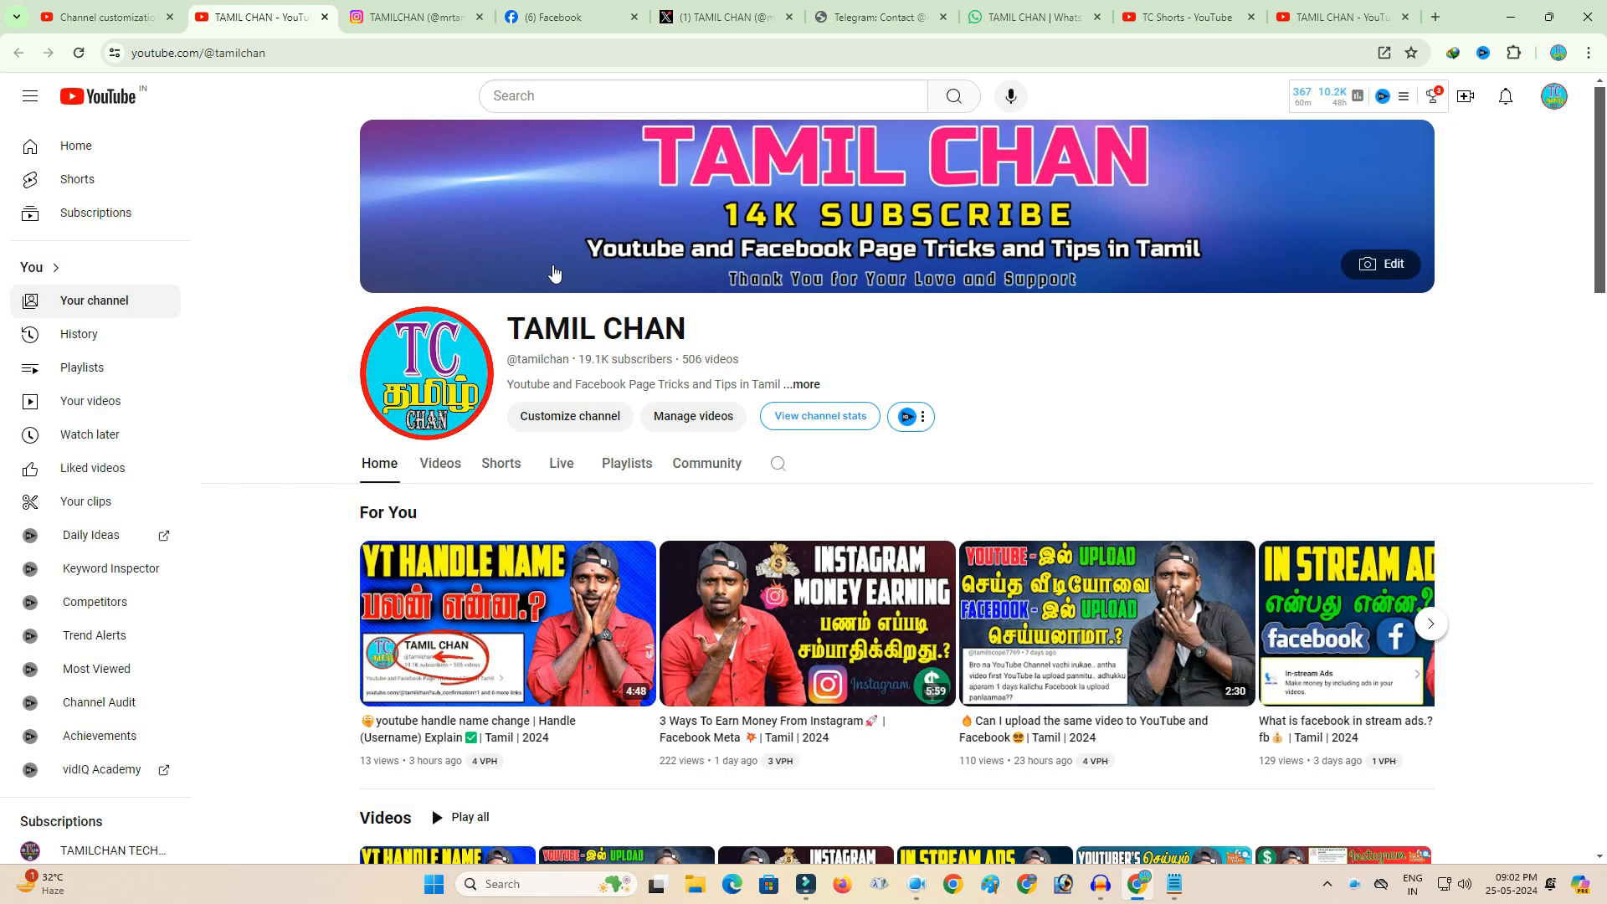
click(121, 11)
click(585, 653)
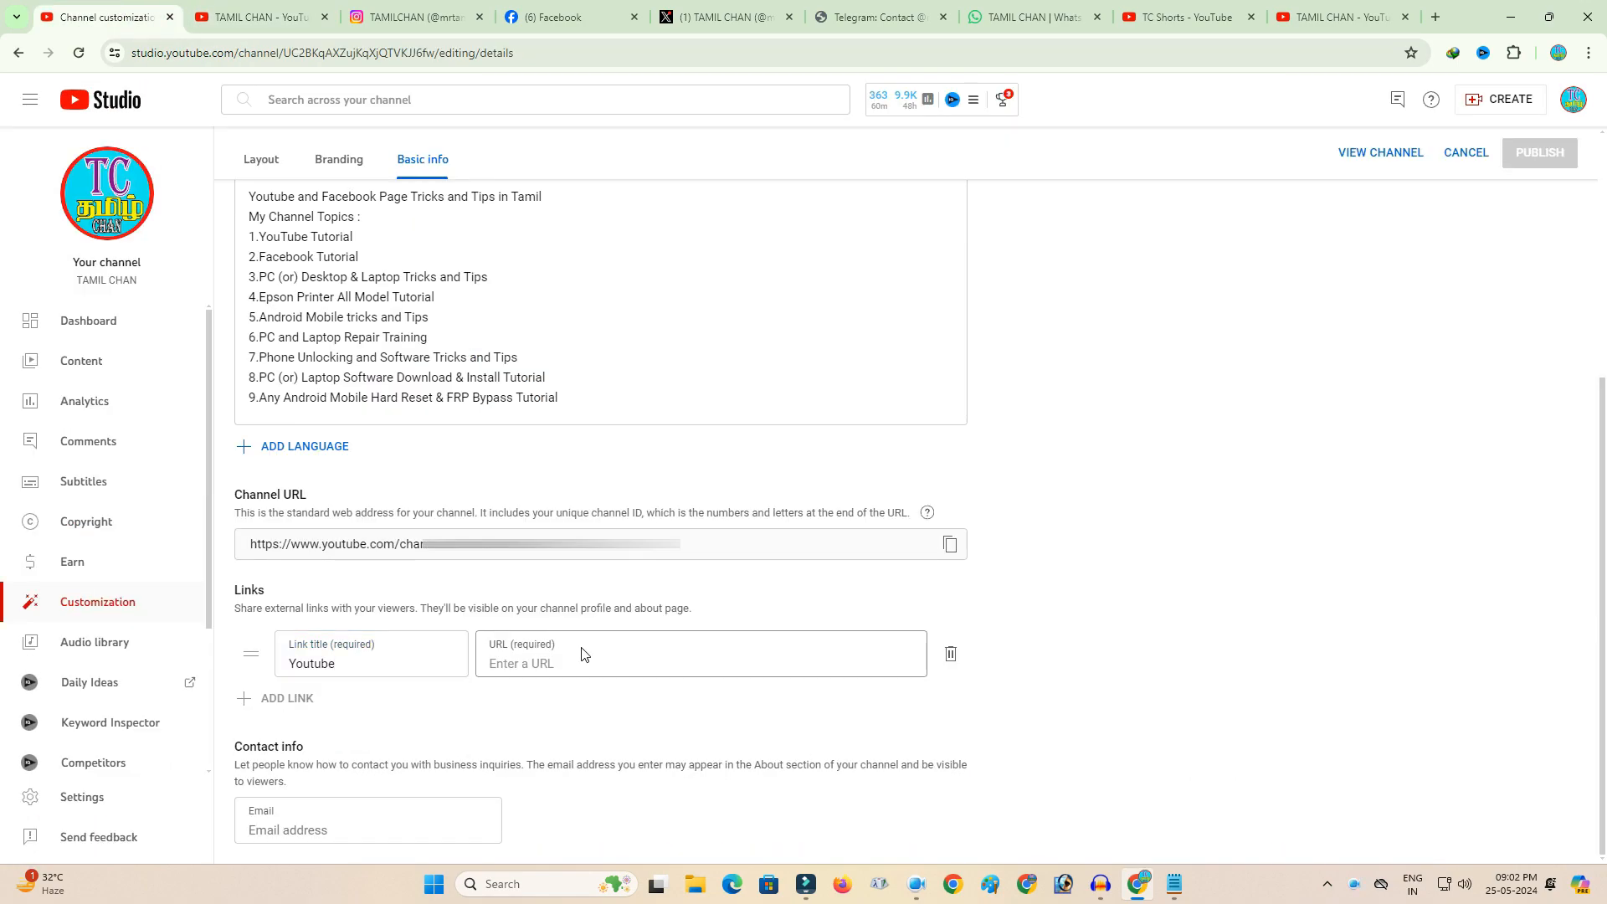
text(https://www.youtube.com/@tamilchan?sub_confirmation=1)
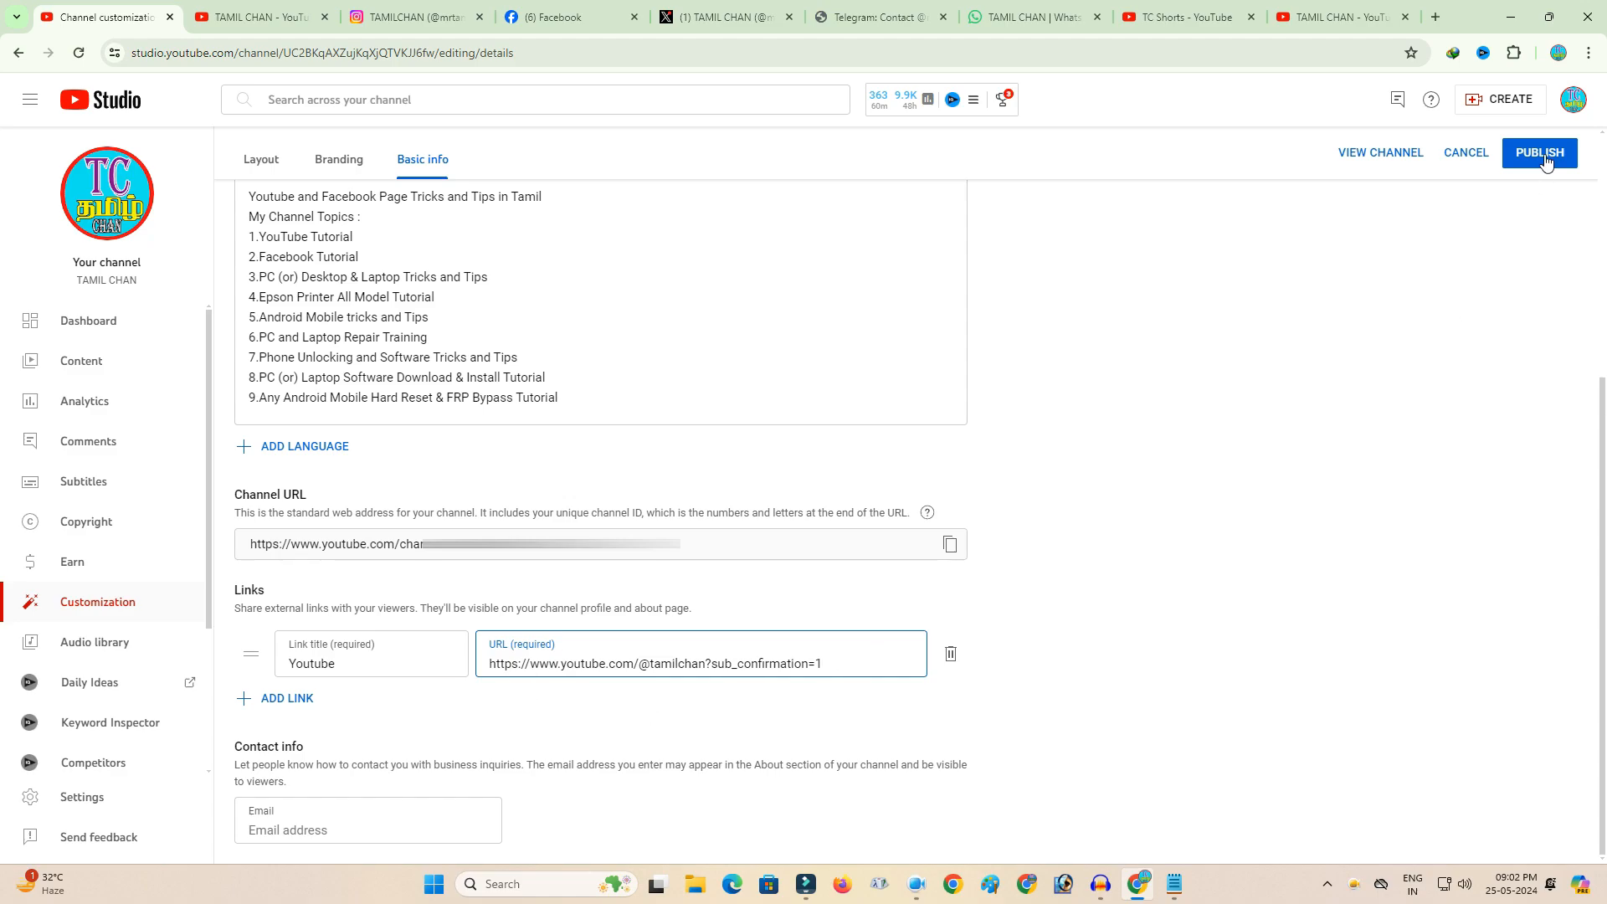
Add a second profile link titled "Instagram".
click(301, 700)
scroll(556, 728, down, 1)
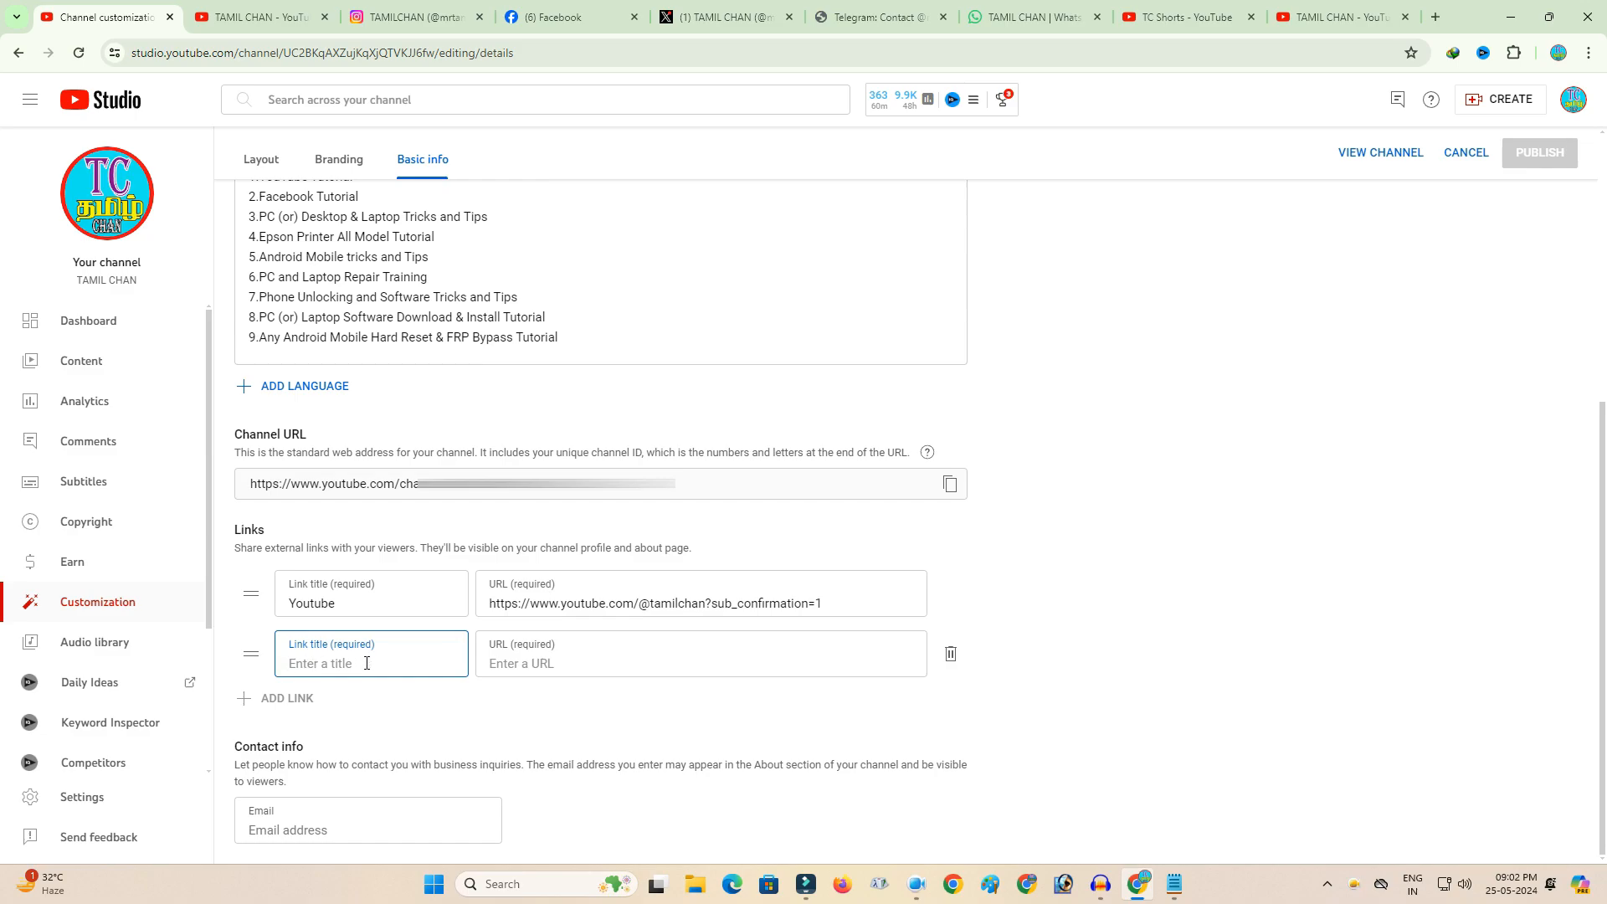
text(Instagram)
click(526, 666)
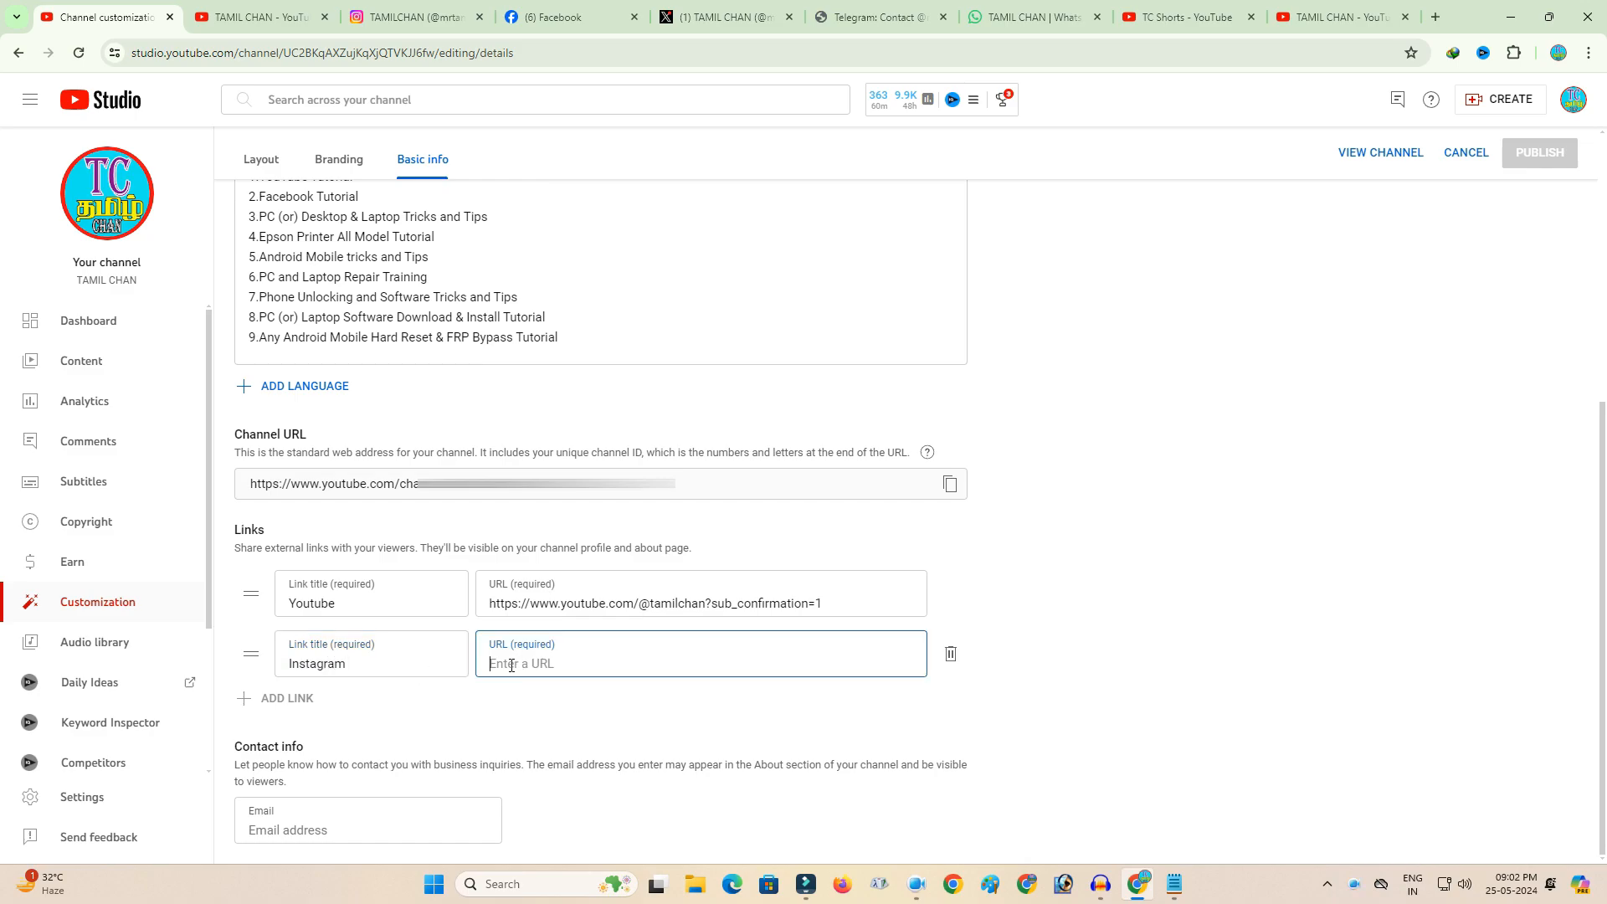
click(443, 16)
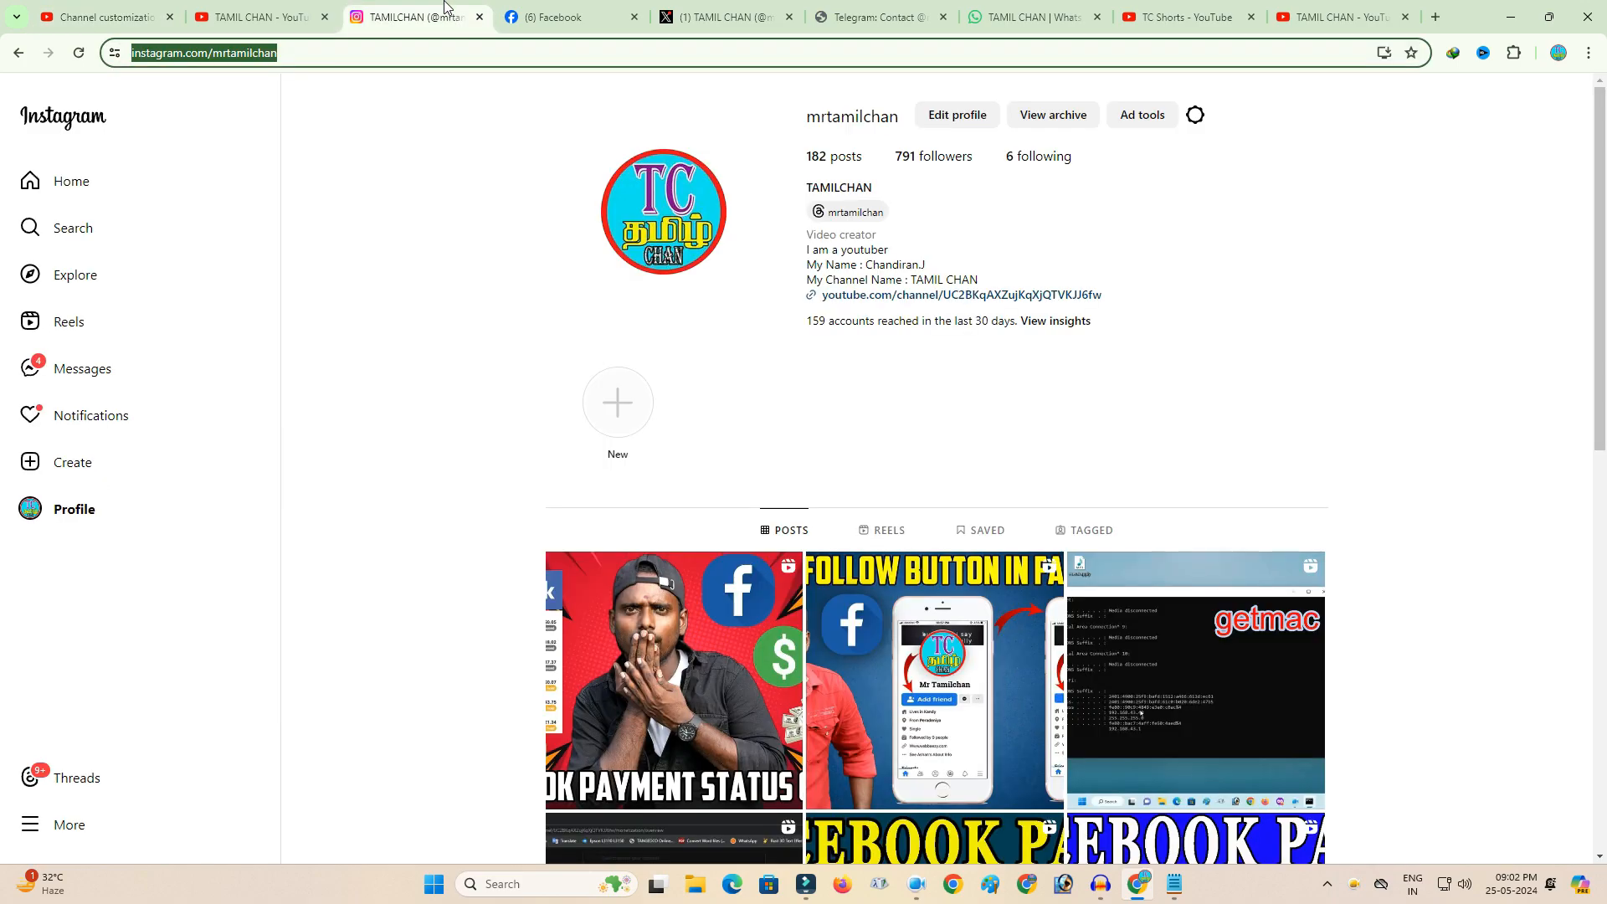
click(291, 50)
key(ctrl+a)
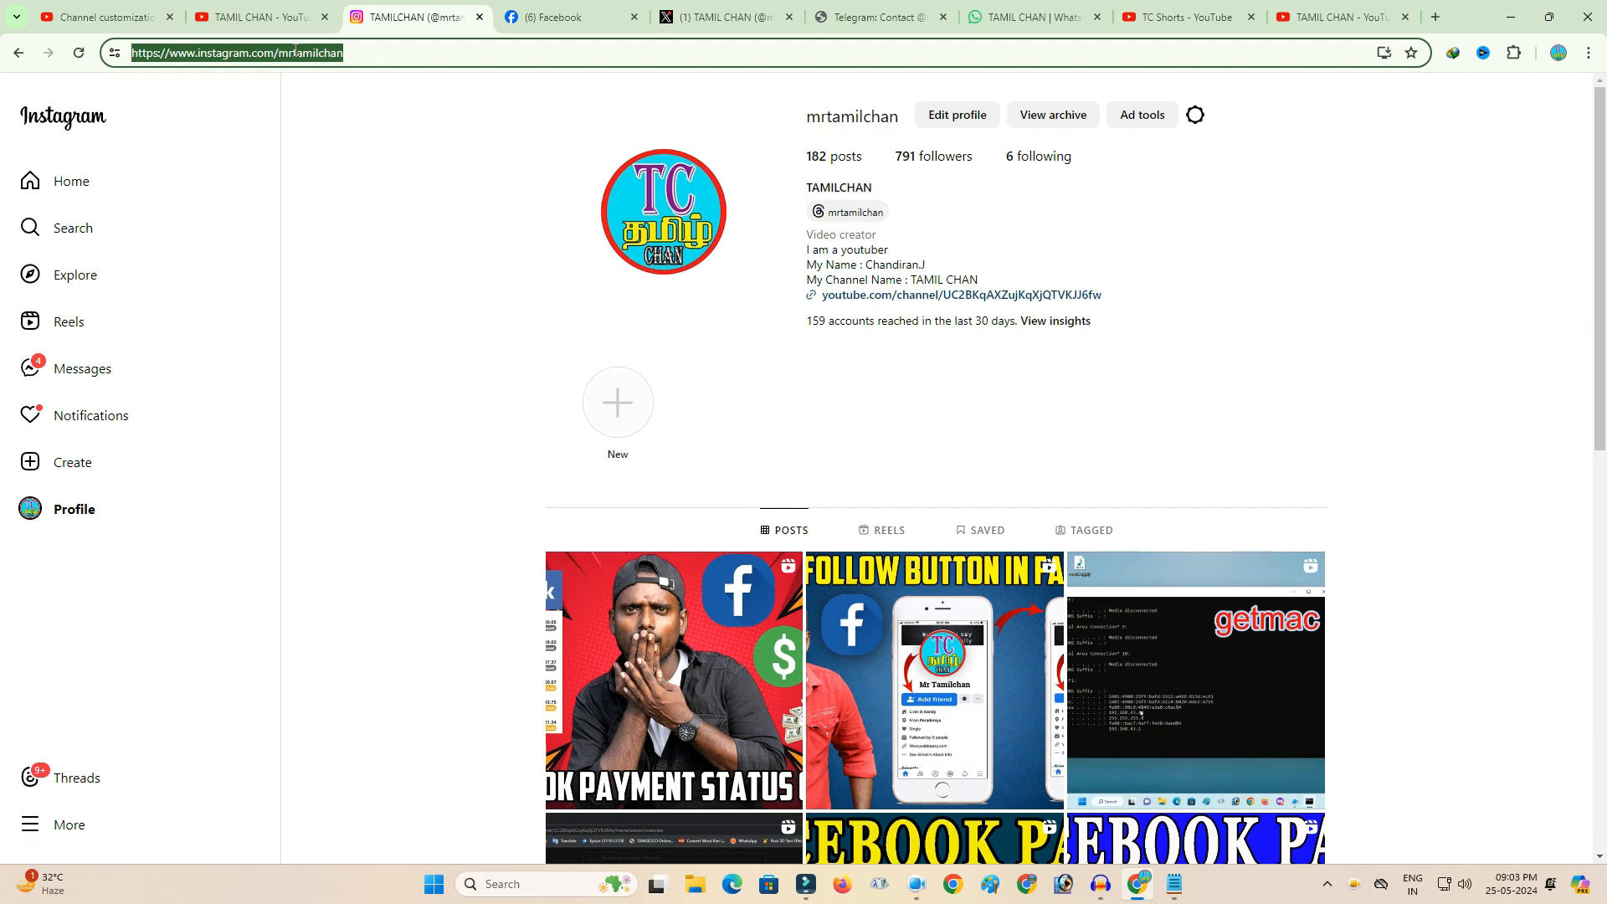
key(ctrl+c)
click(105, 17)
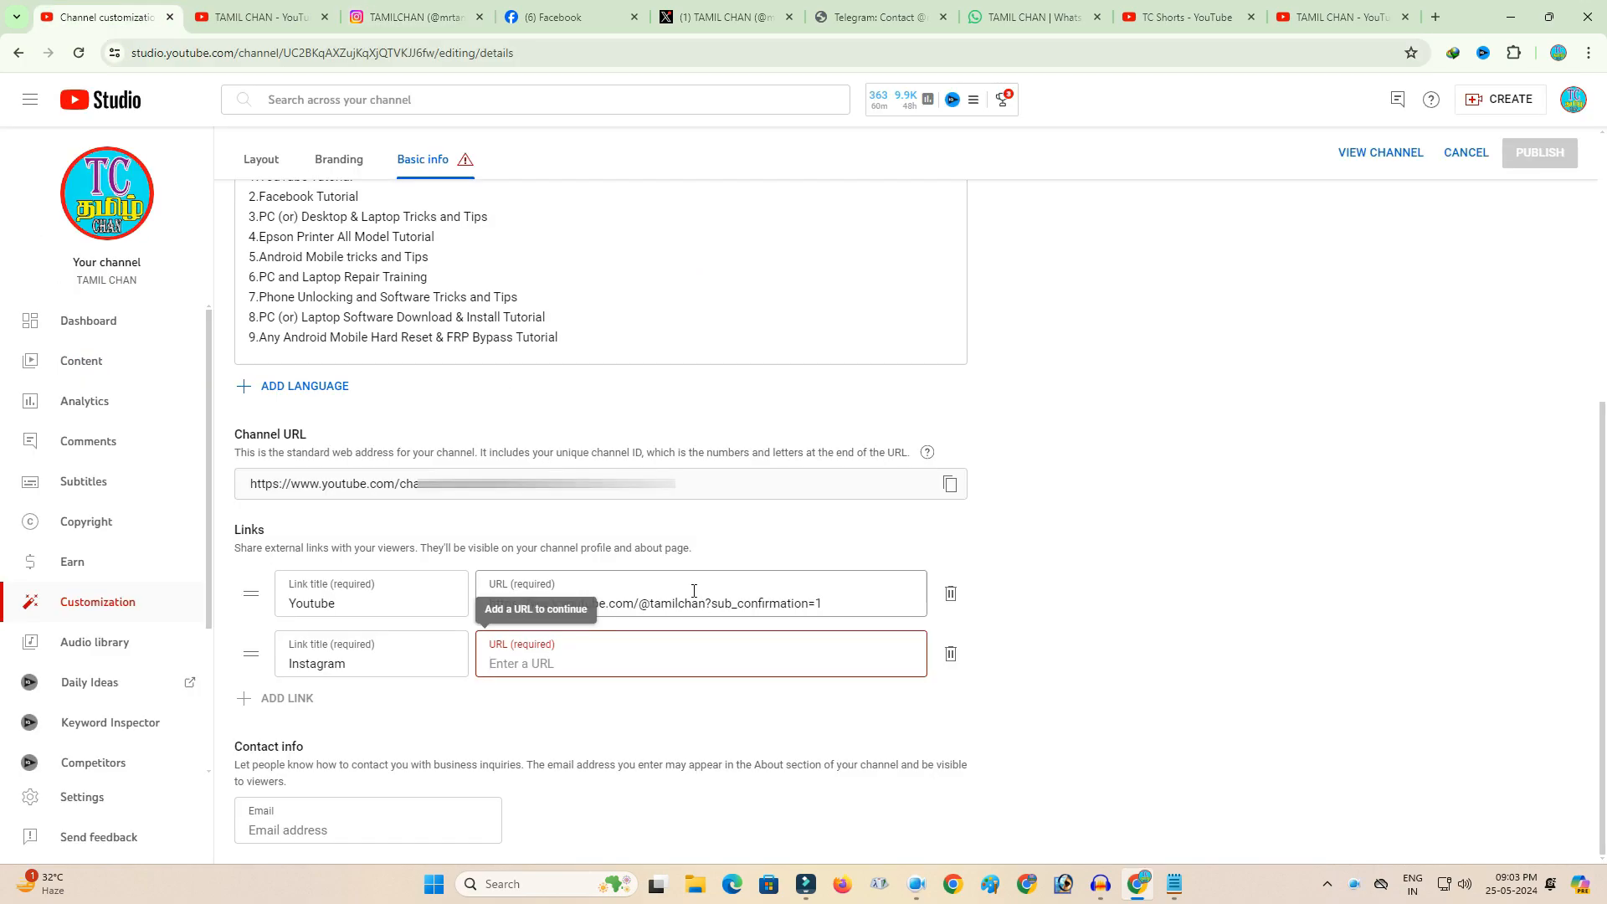
key(ctrl+v)
click(1155, 731)
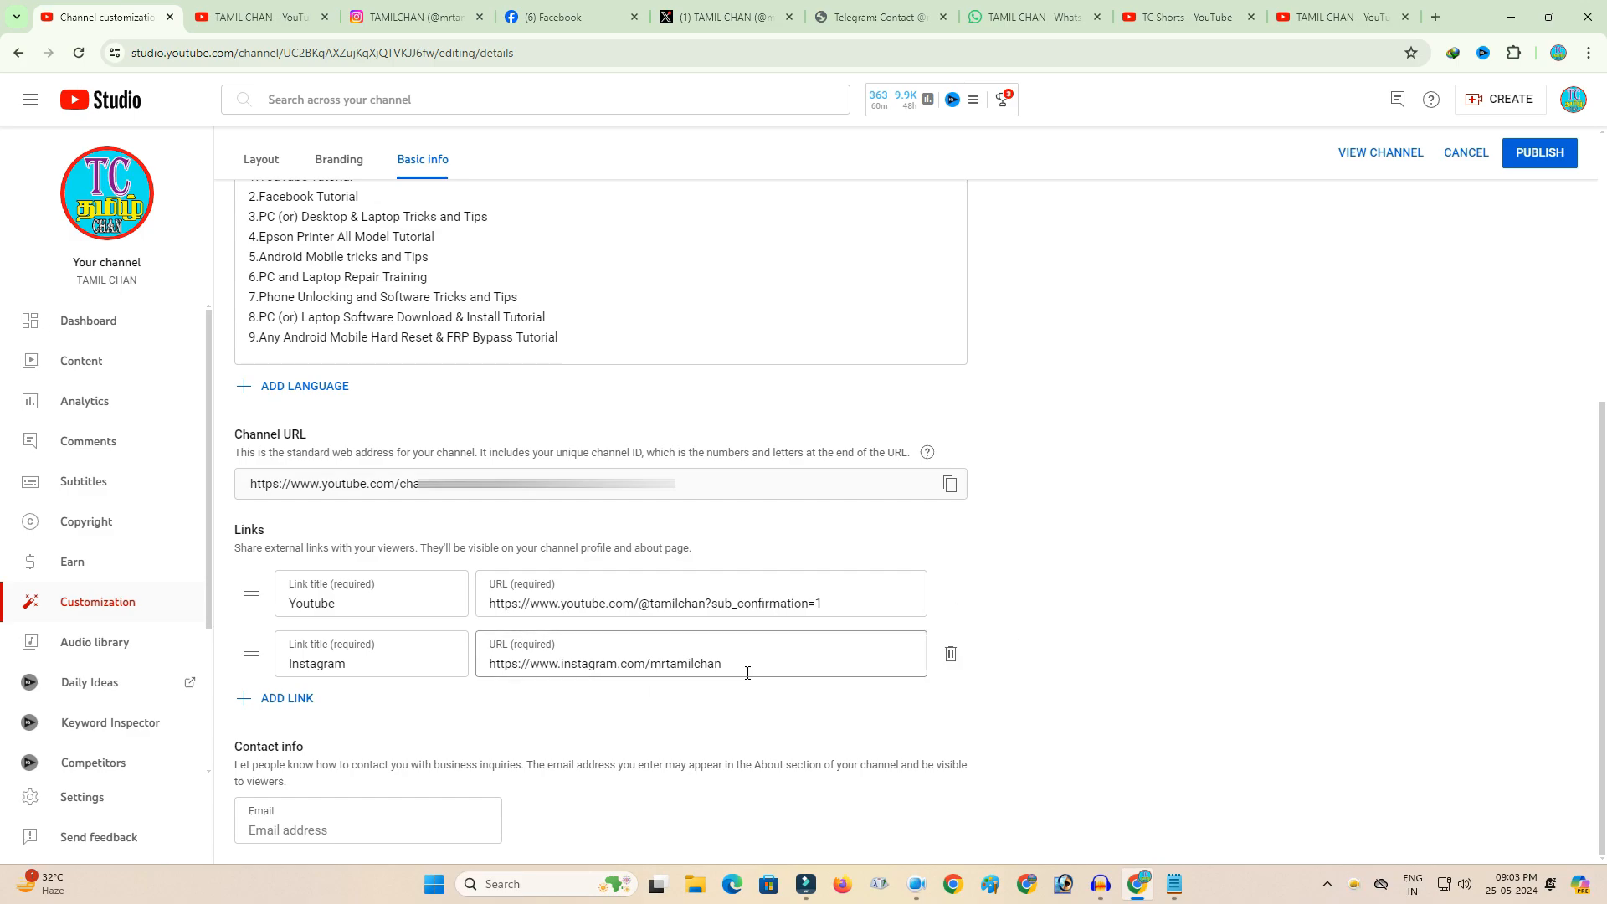
Publish the Youtube and Instagram links and check them in the About details on the channel page.
click(1543, 161)
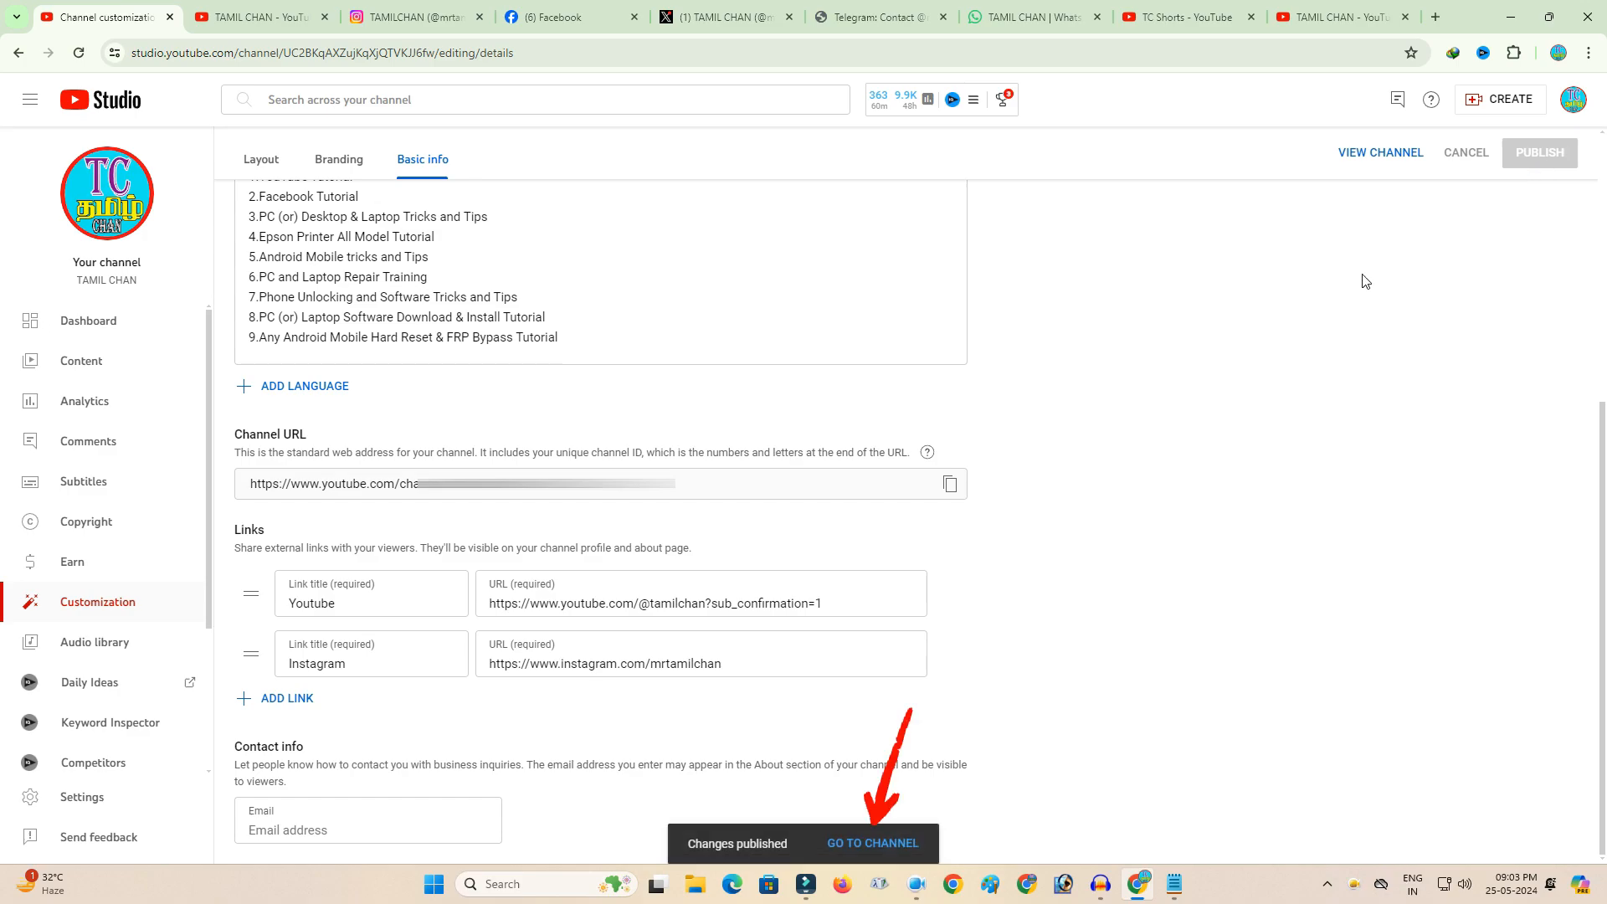
click(845, 841)
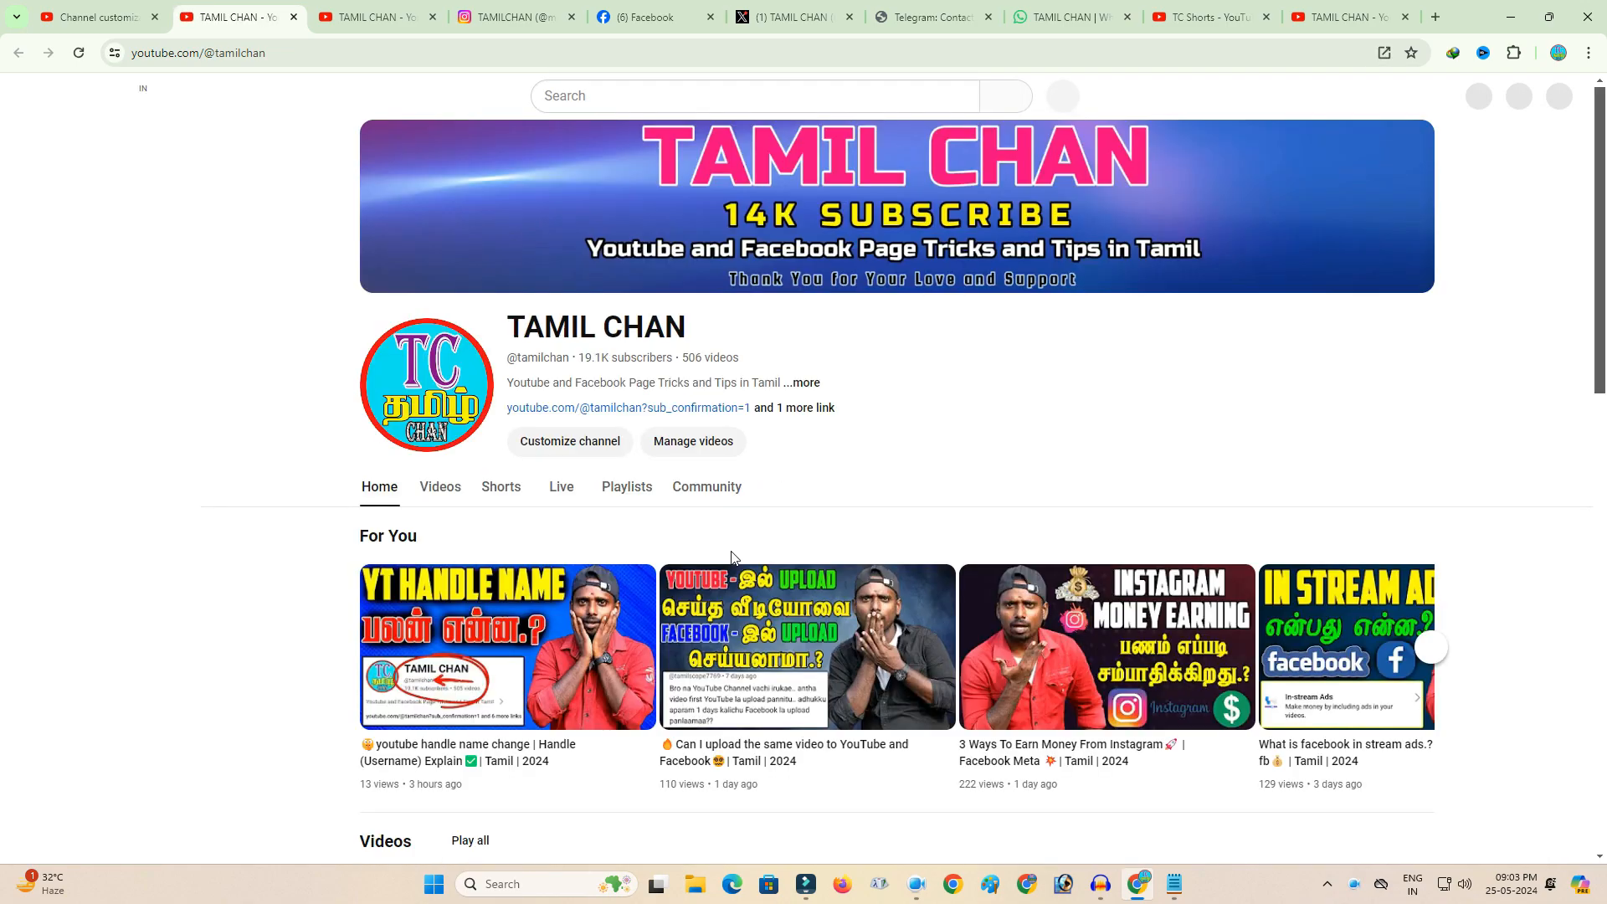
click(816, 387)
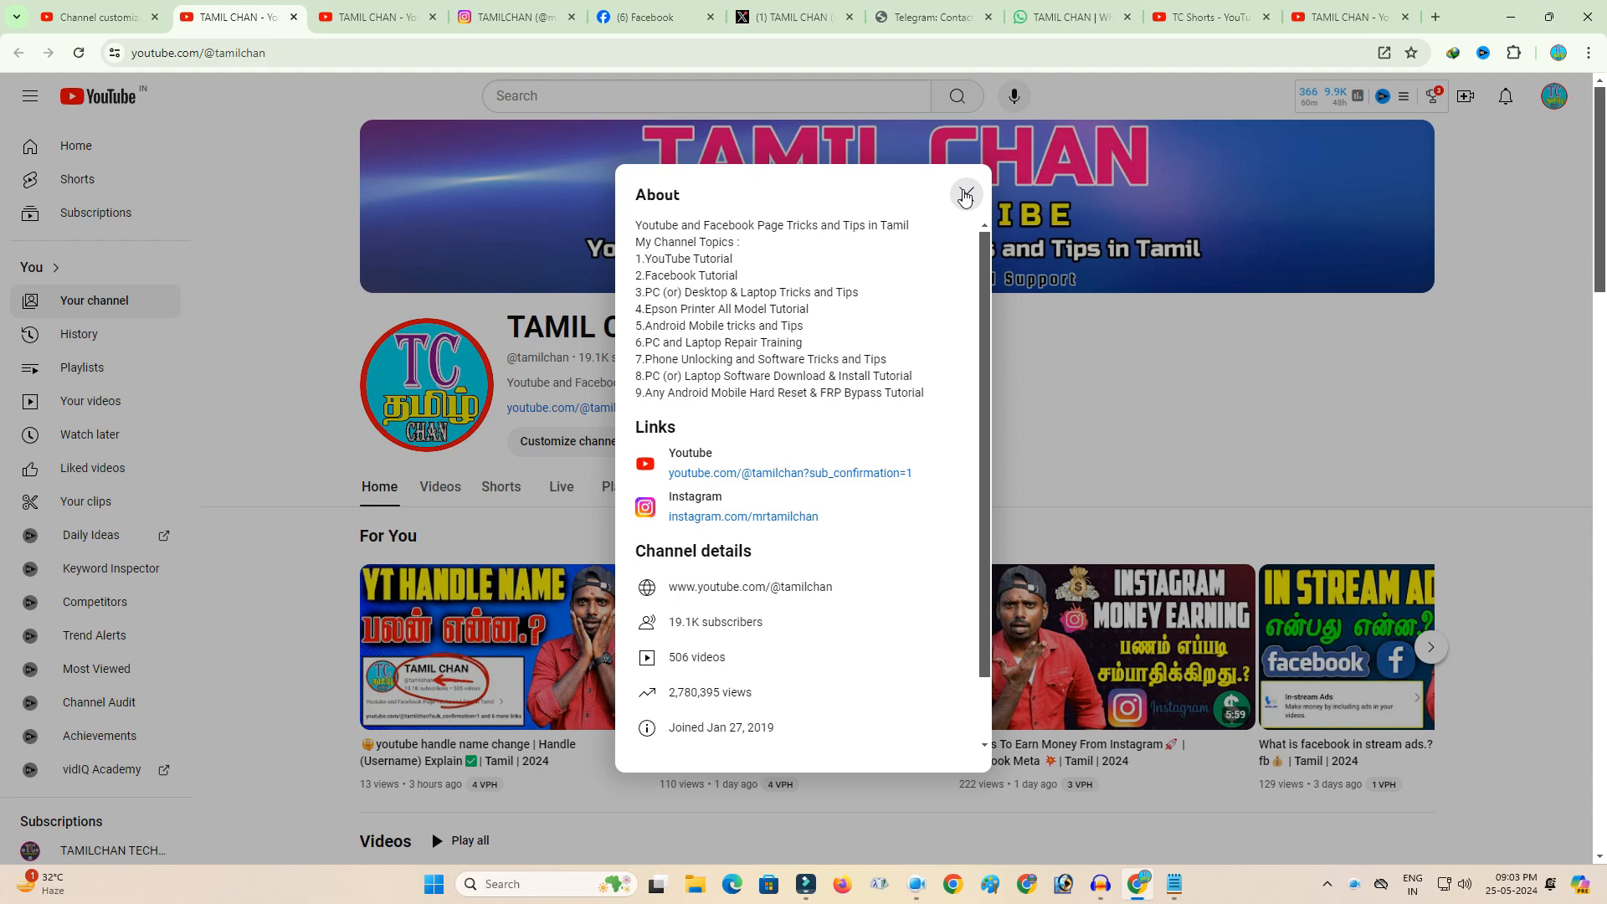
click(965, 195)
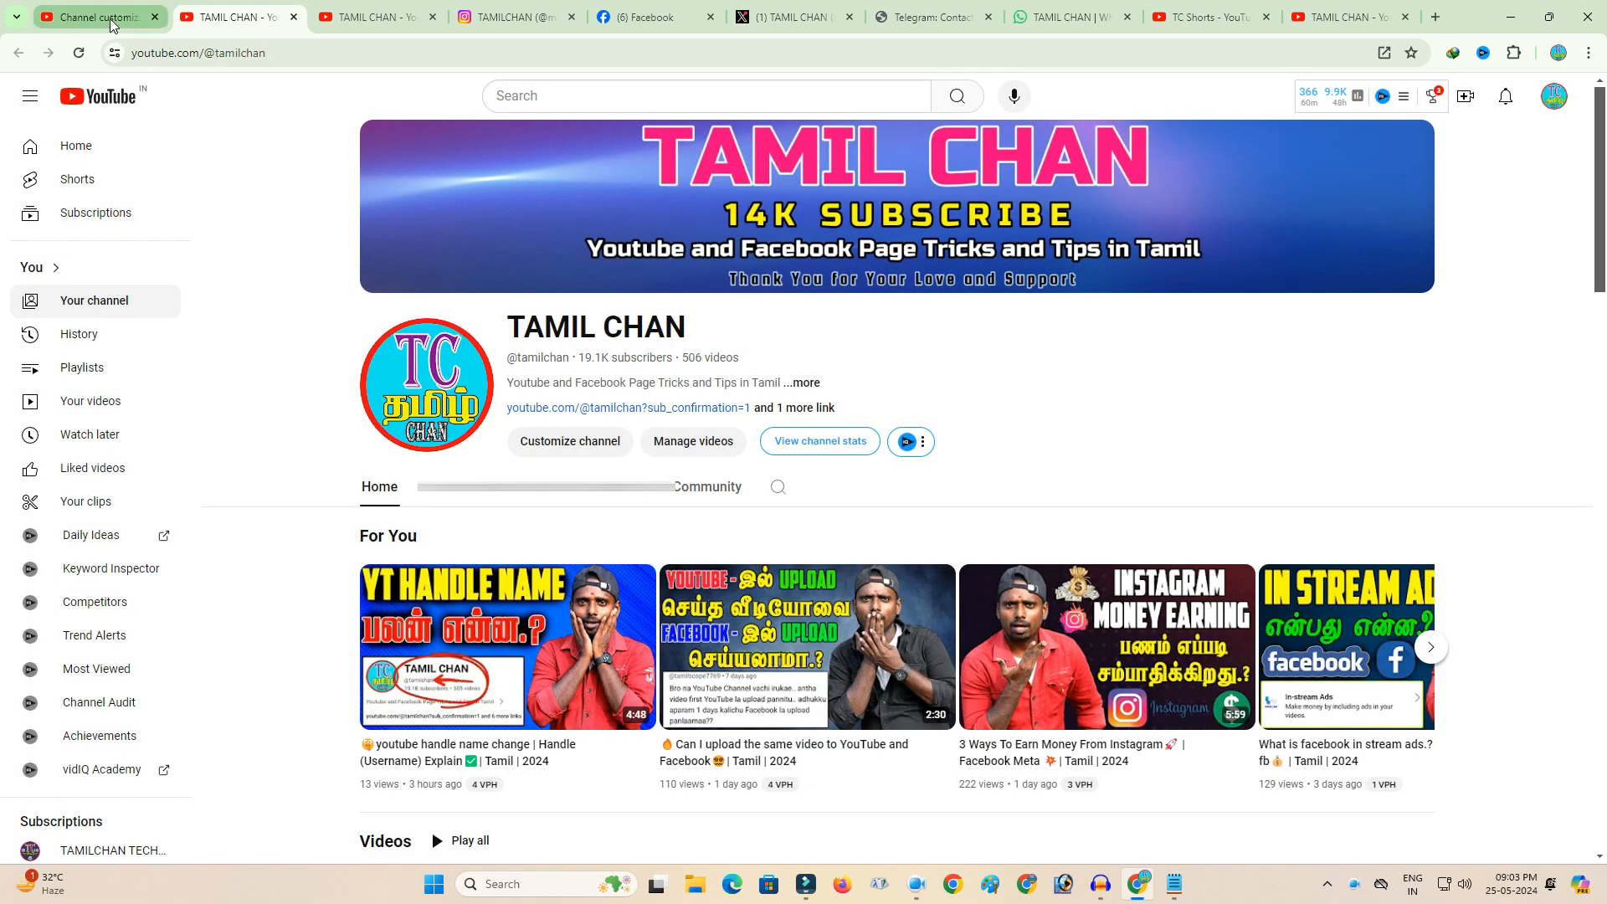
Return to channel customization and add a third profile link titled "Facebook Page".
click(113, 23)
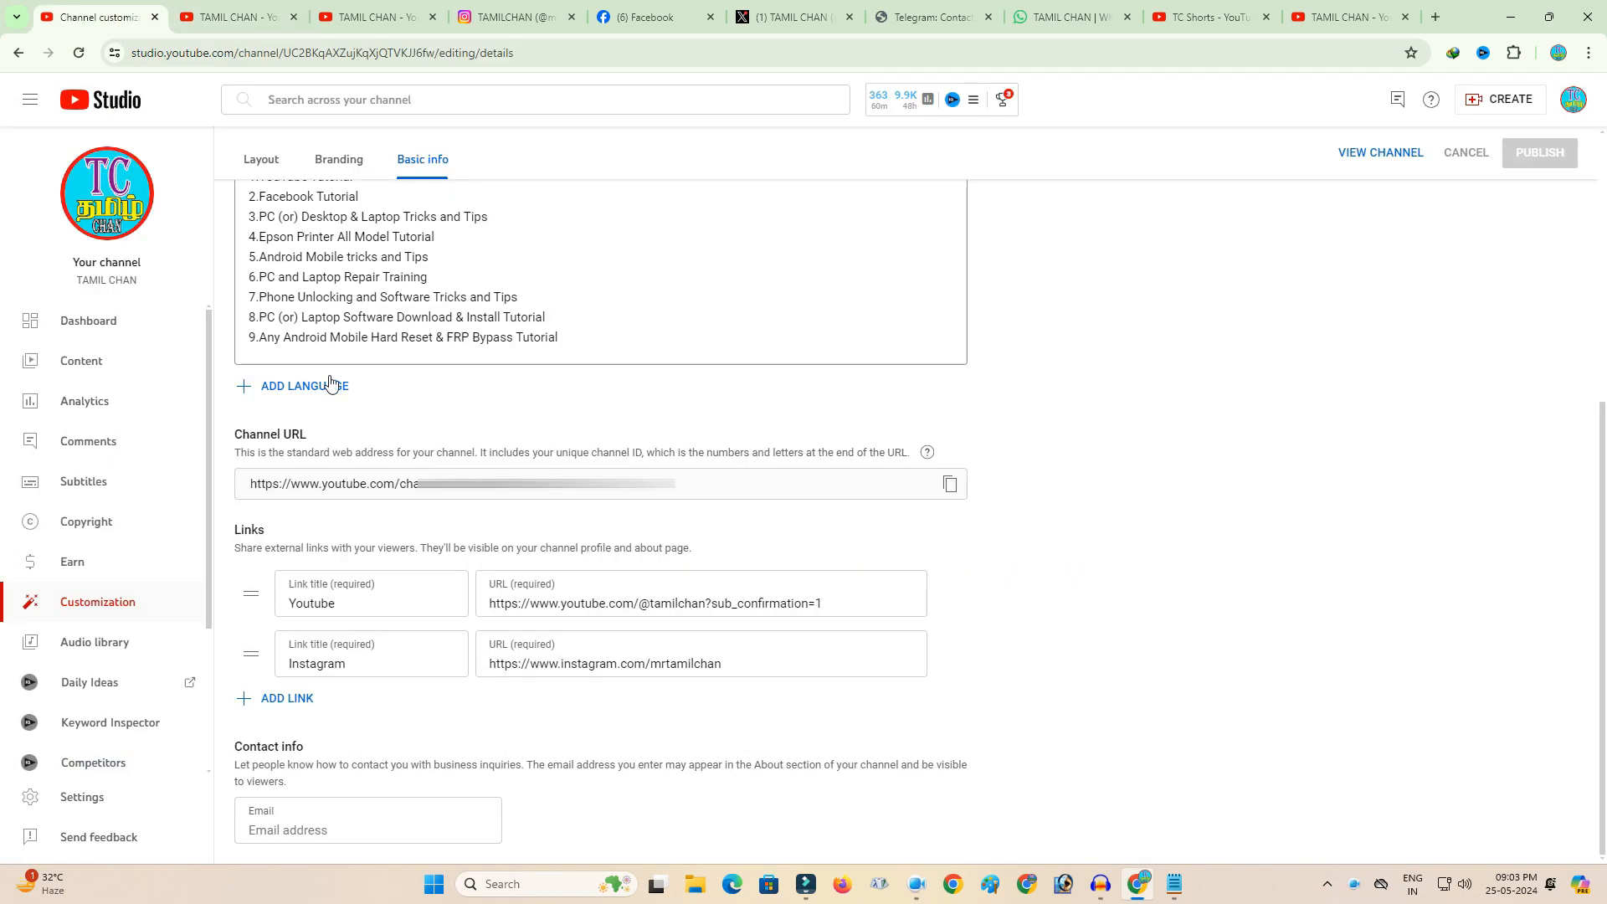
click(298, 705)
scroll(459, 742, down, 1)
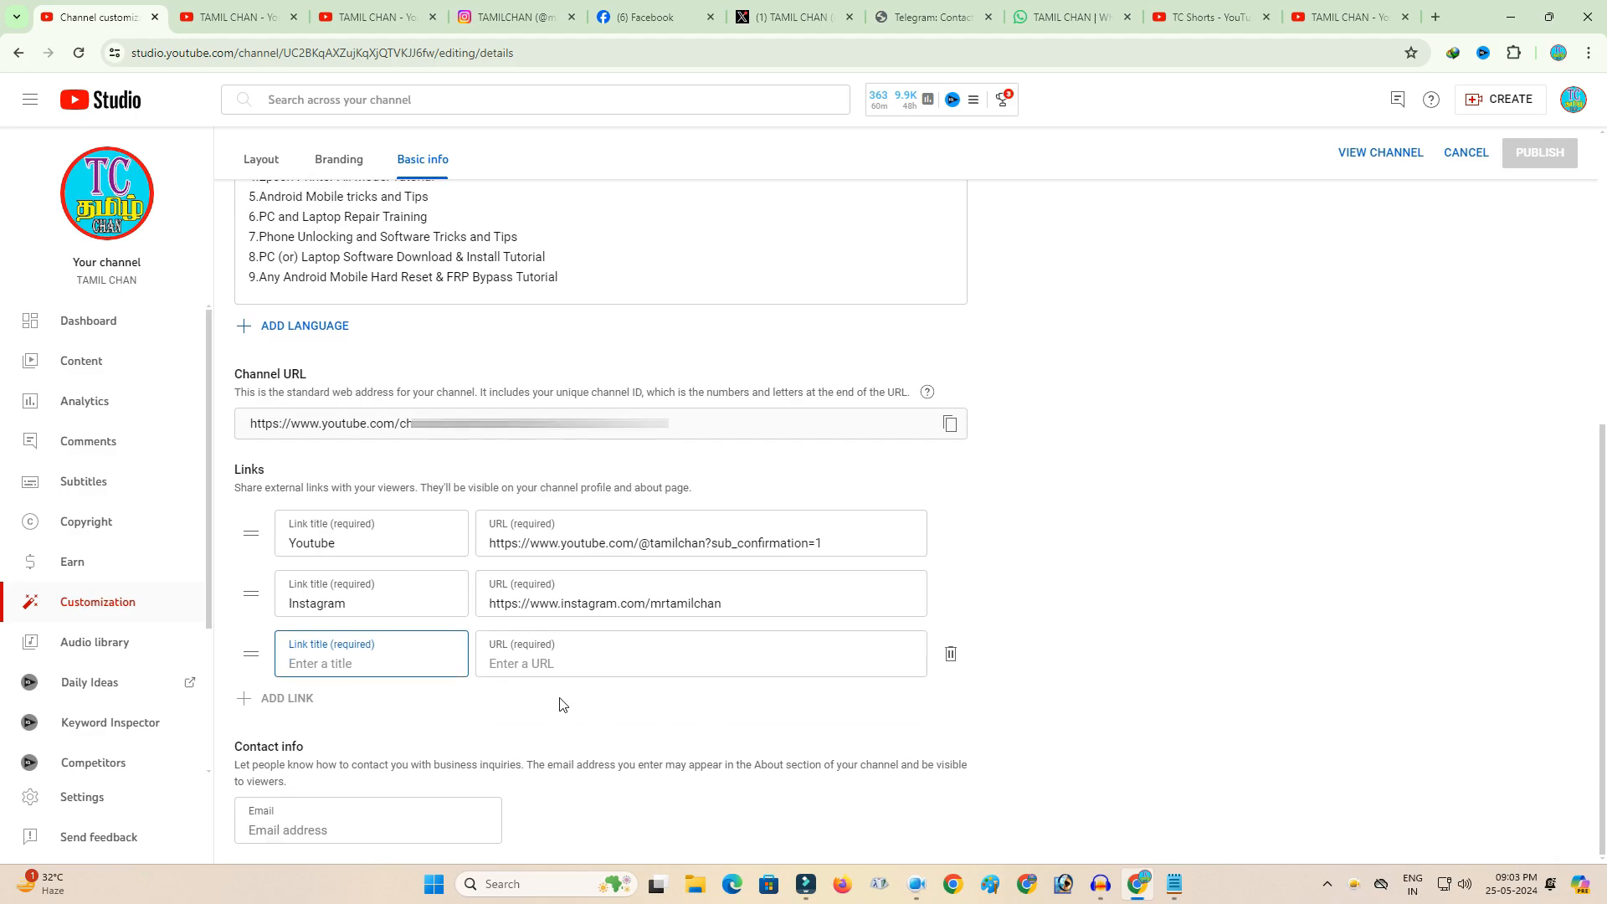
text(Facebook Page)
click(597, 673)
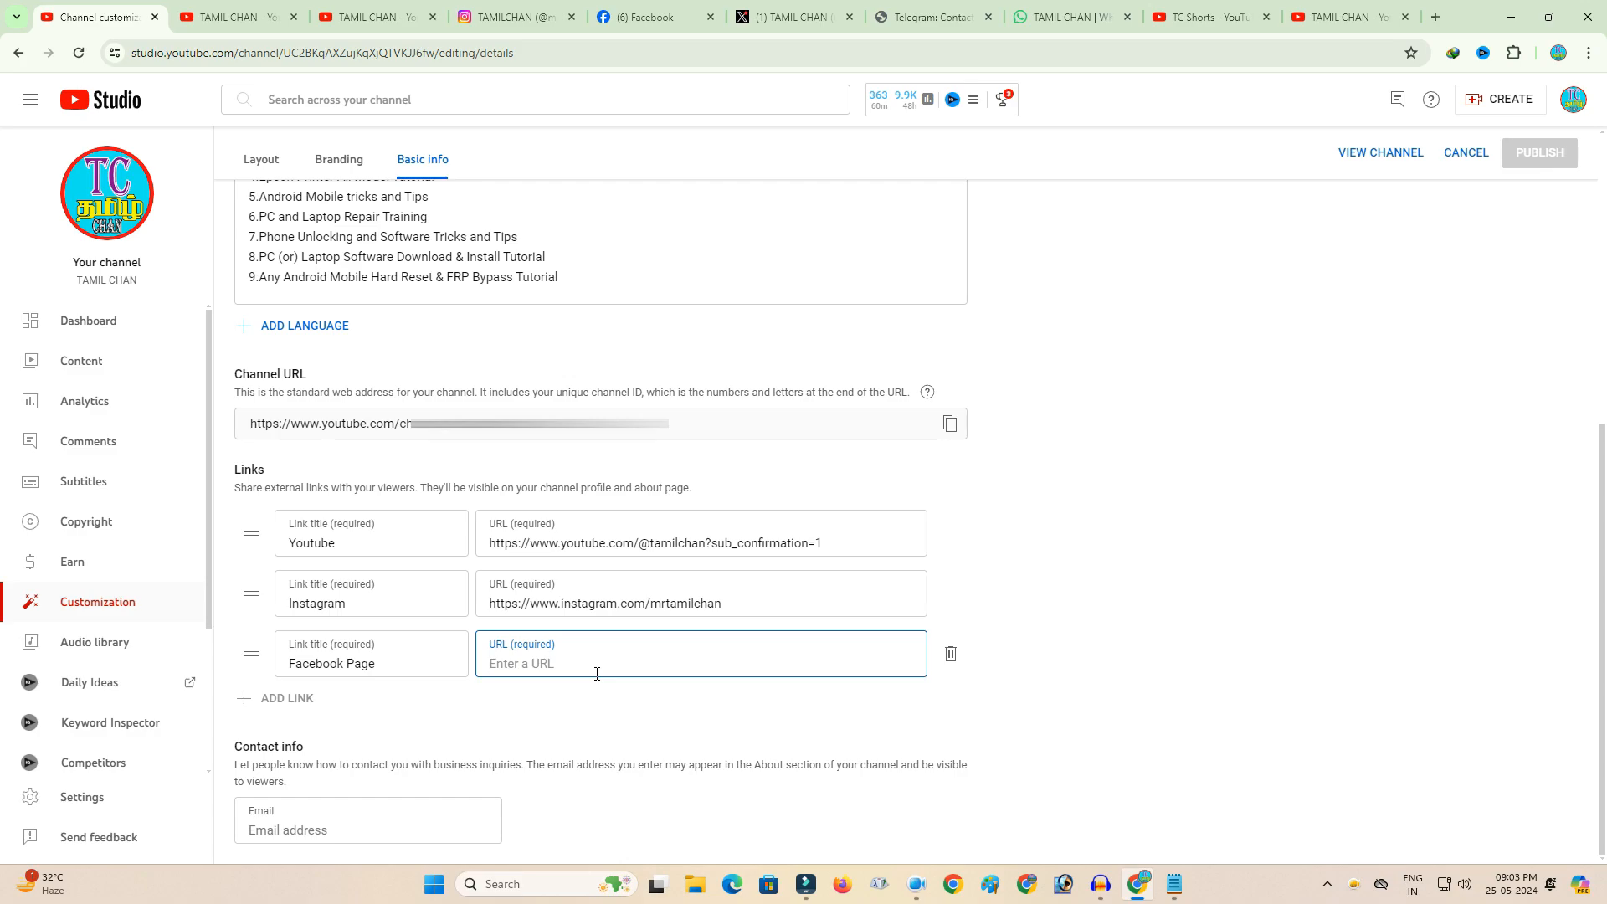
click(645, 16)
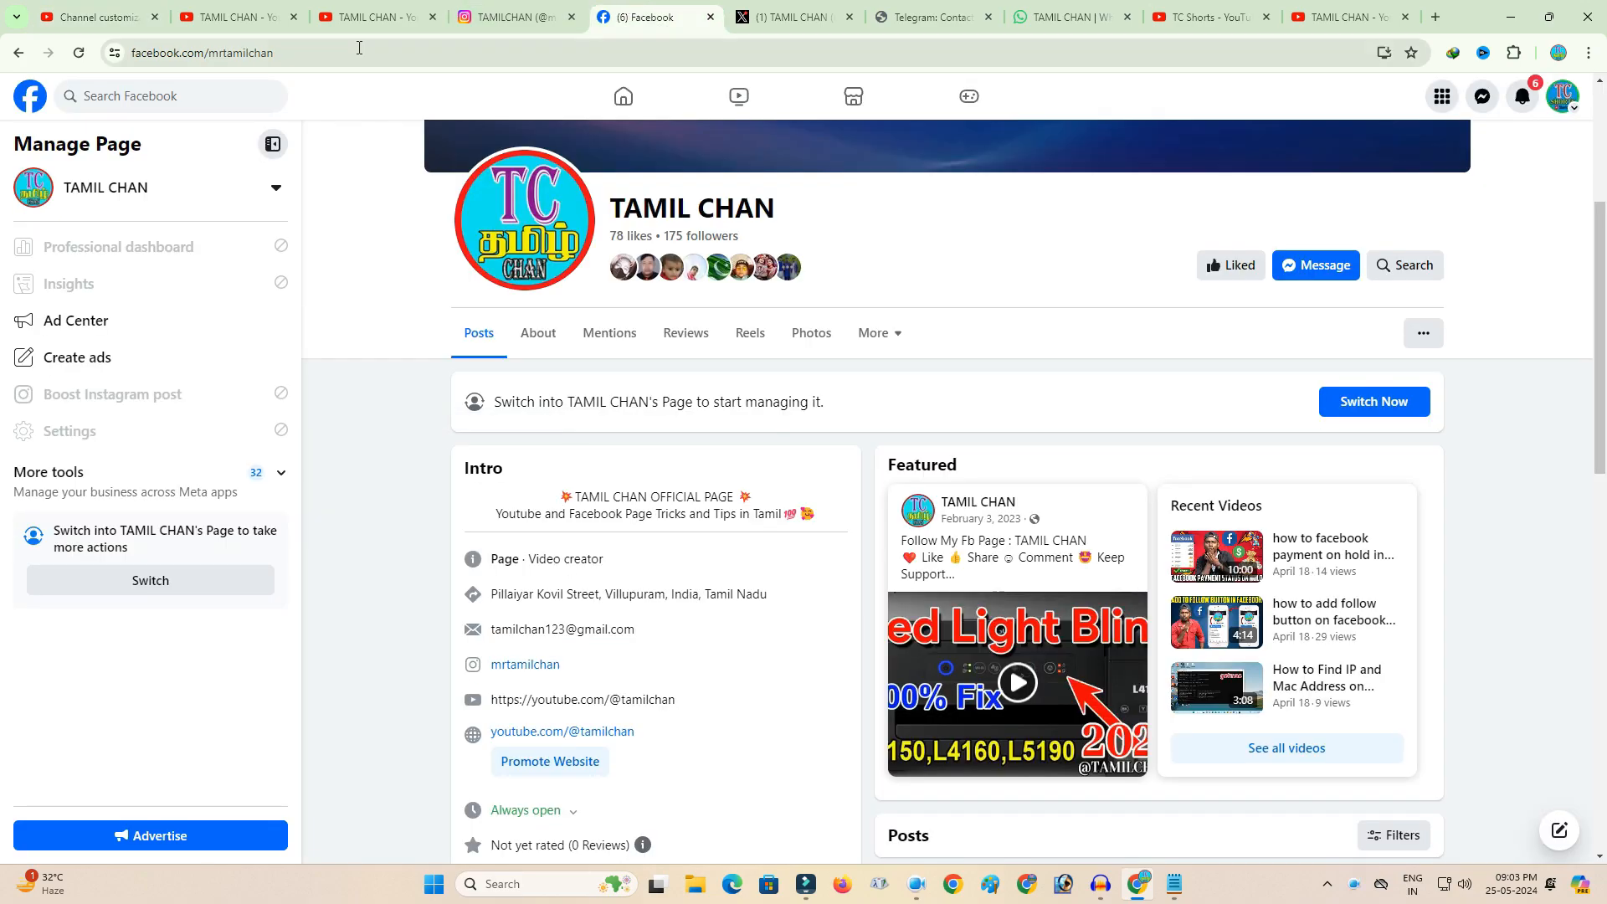
click(359, 48)
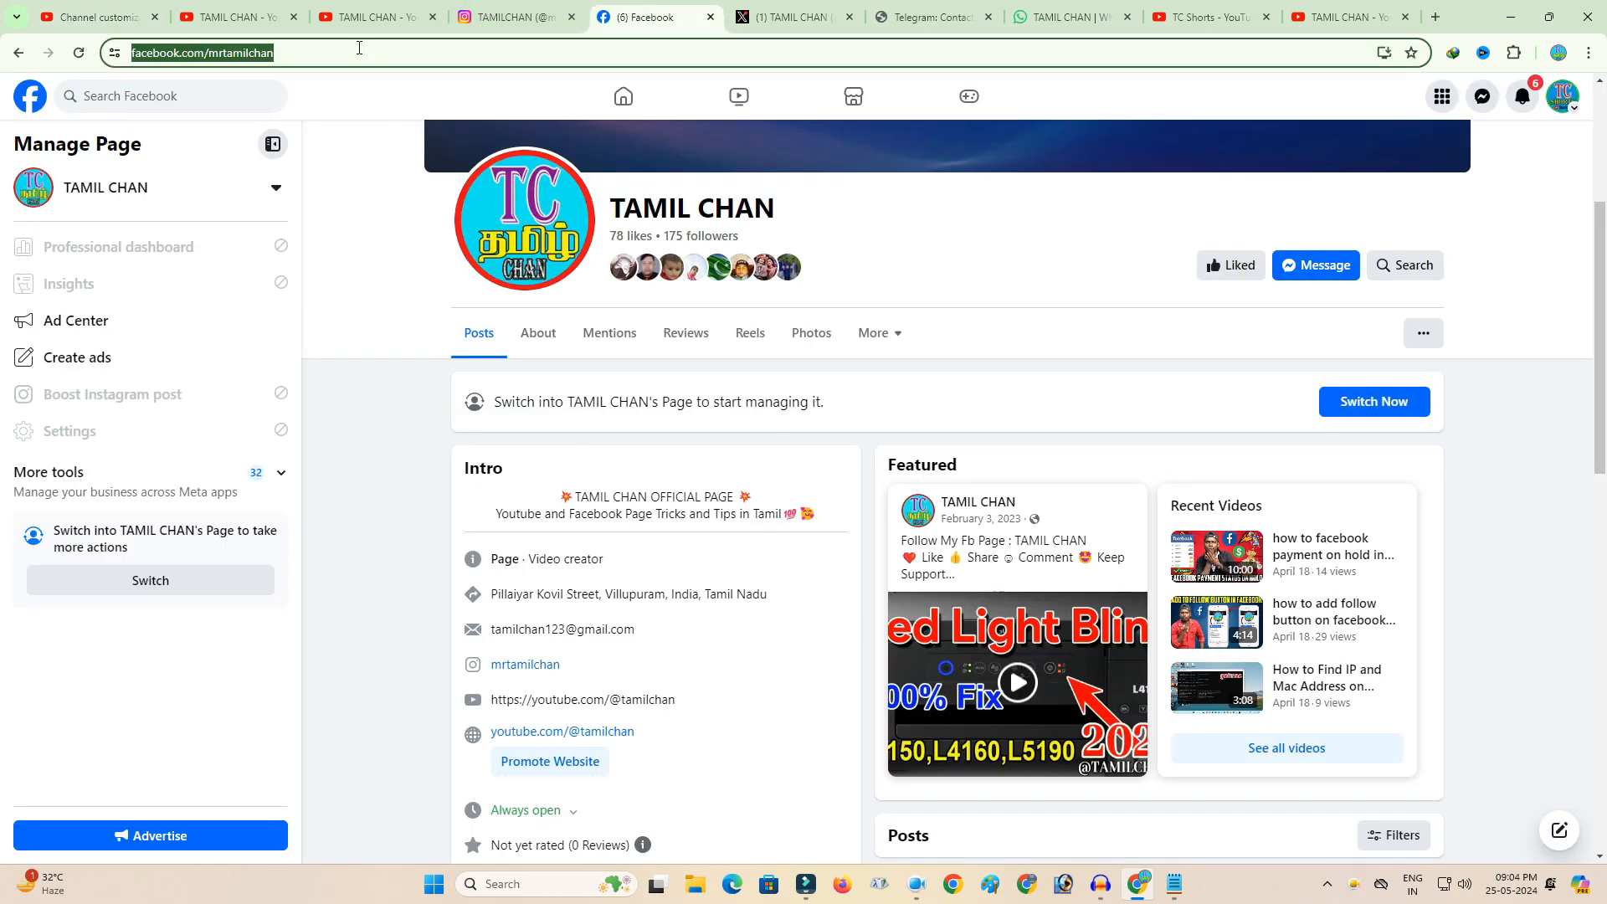
click(130, 21)
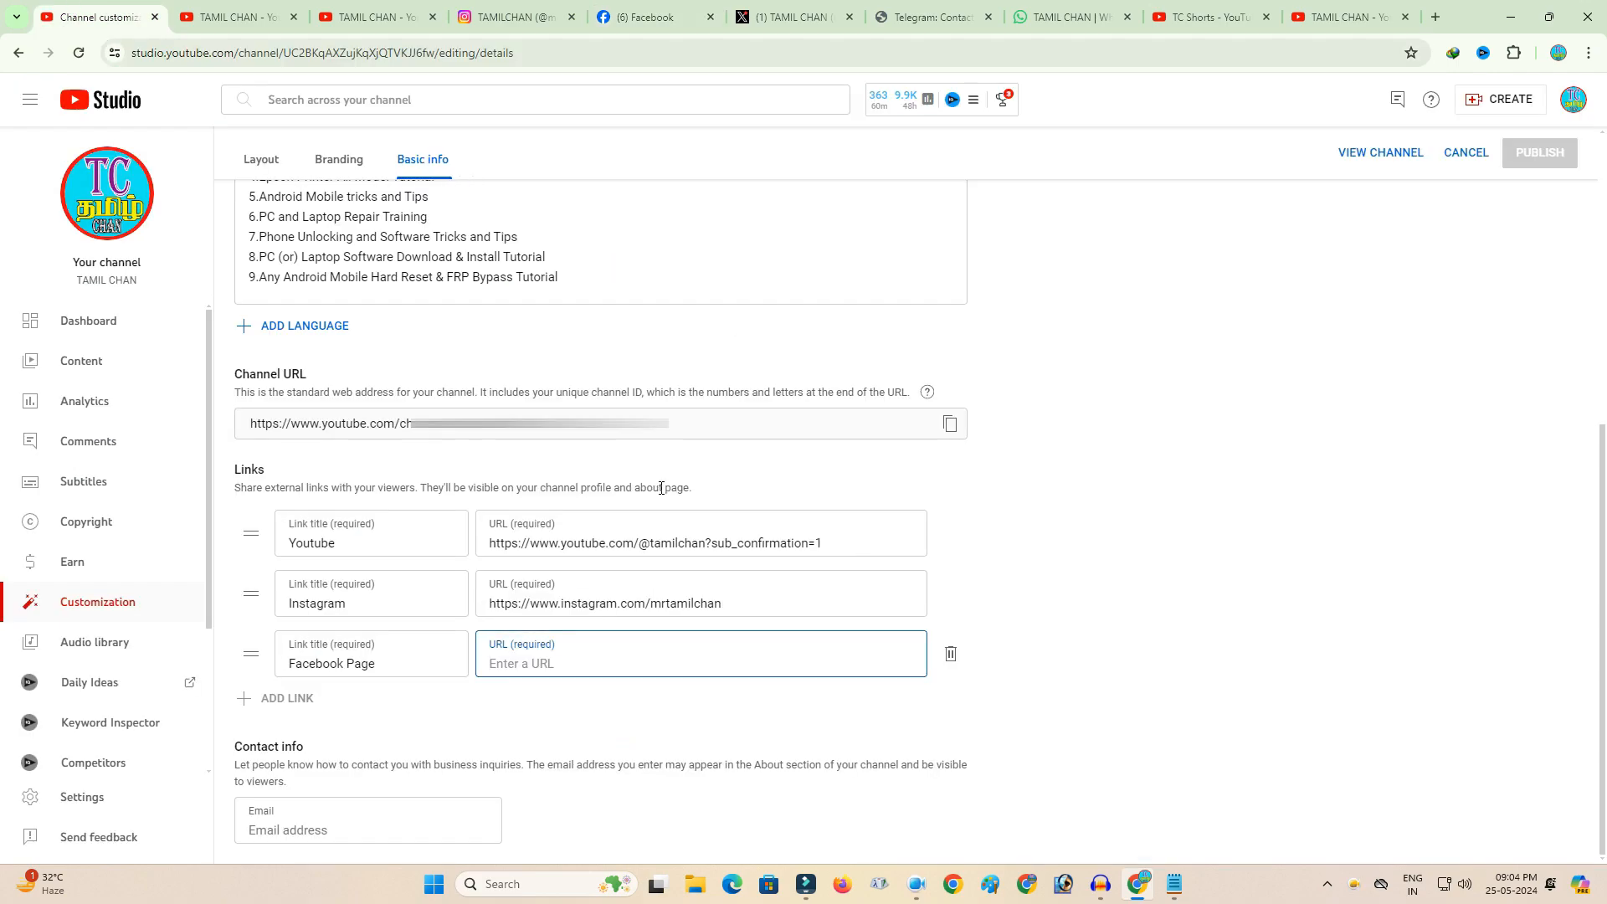
key(ctrl+v)
click(1138, 707)
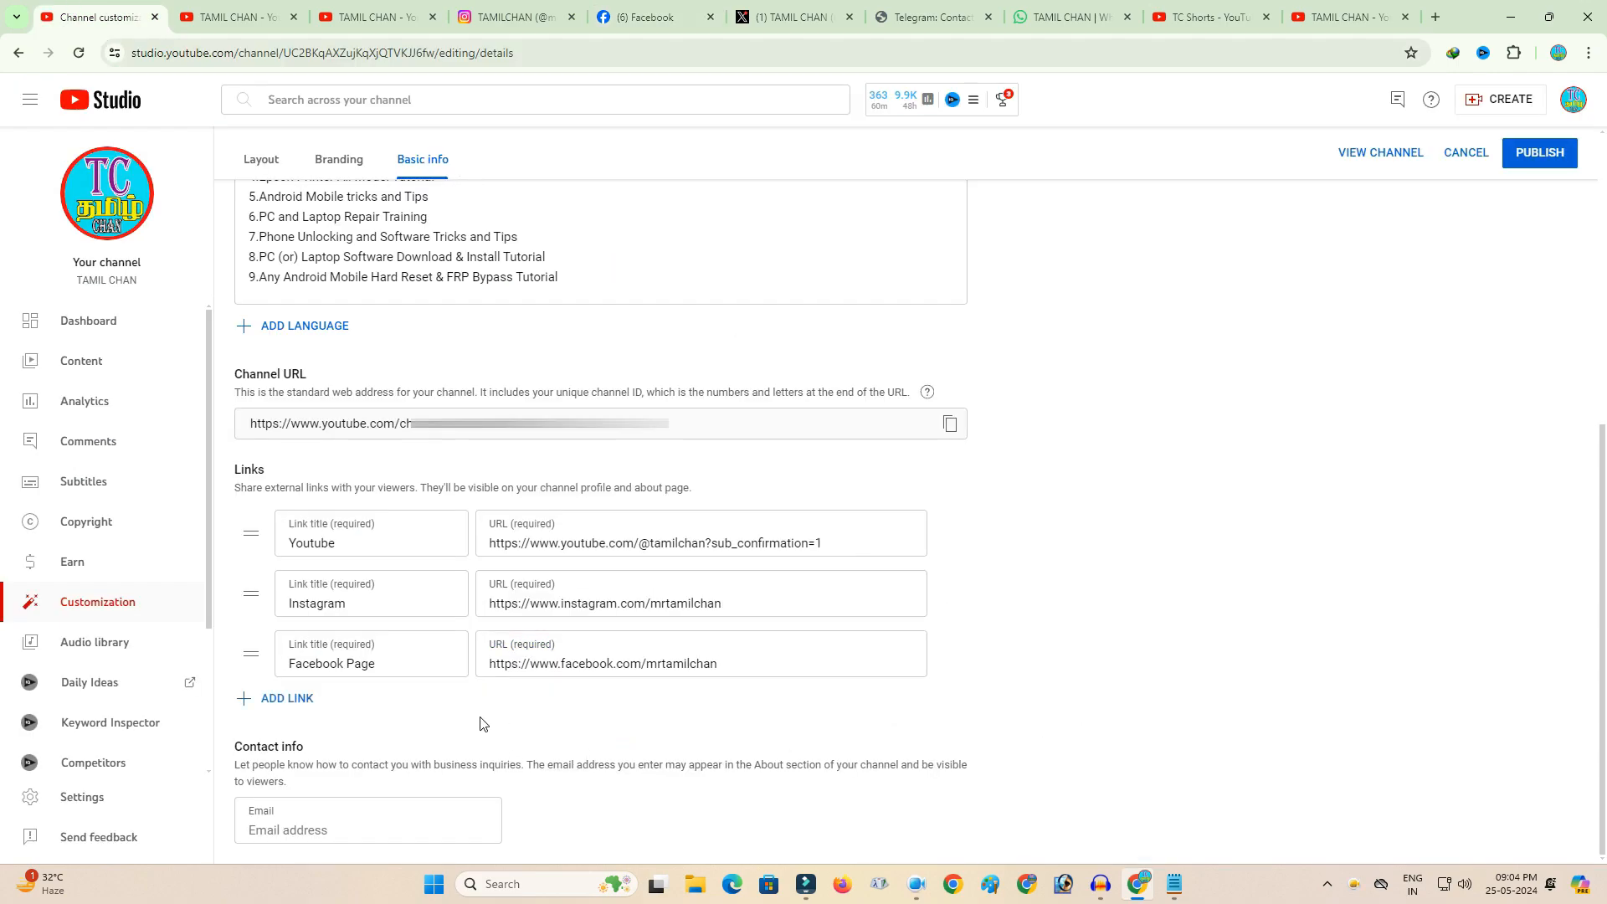
Add a fourth profile link titled "Twitter" after checking the open X profile page.
click(309, 701)
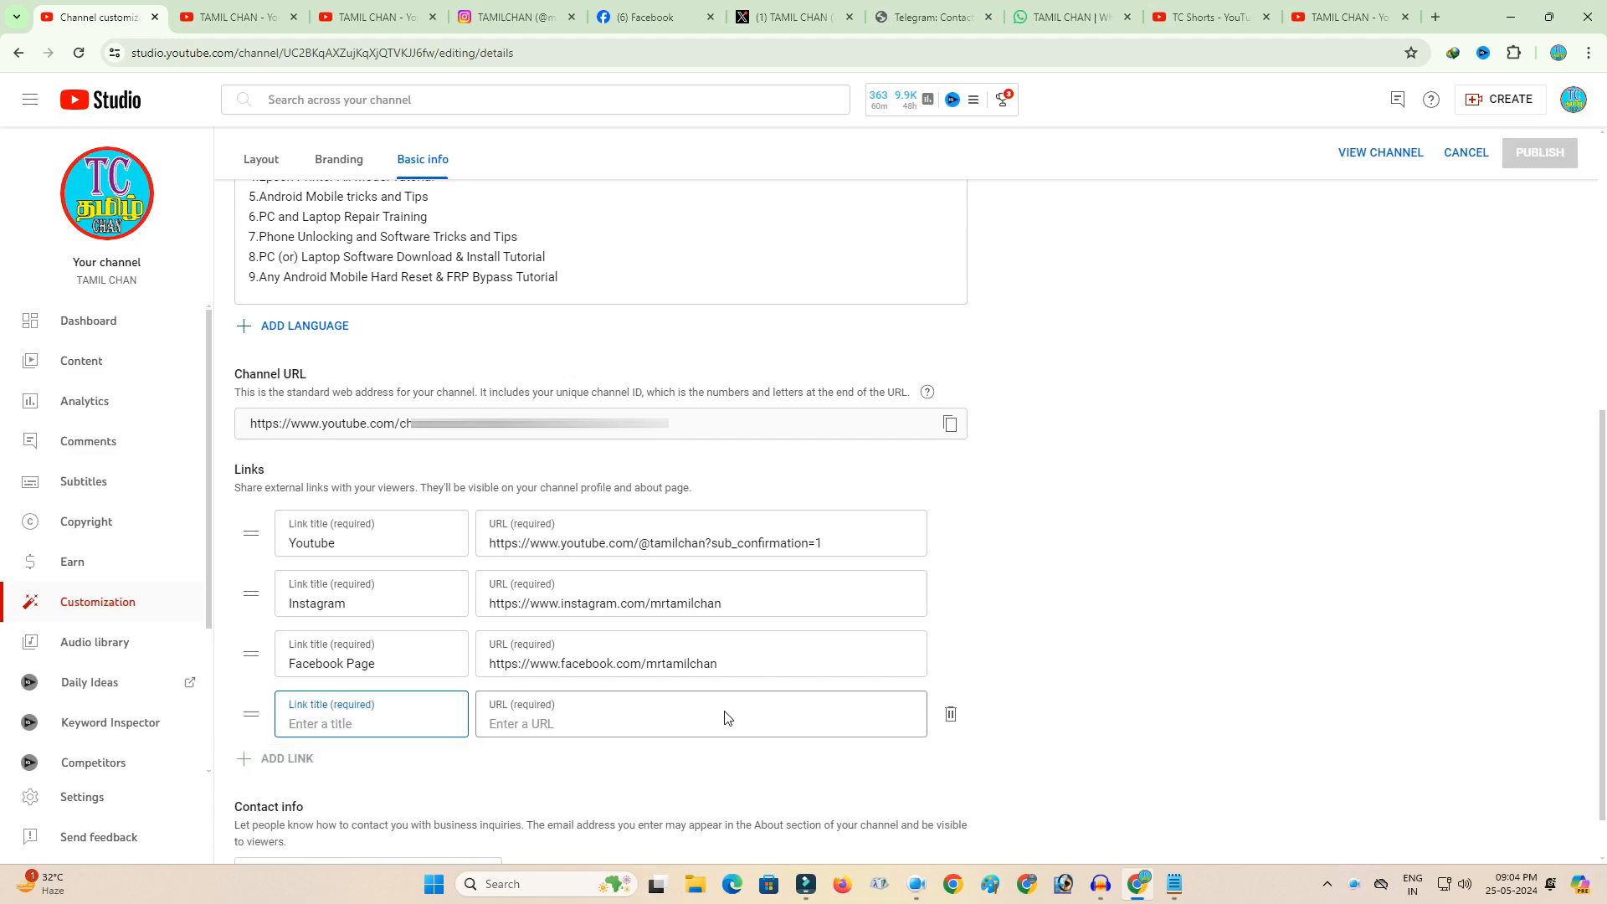
scroll(728, 716, down, 1)
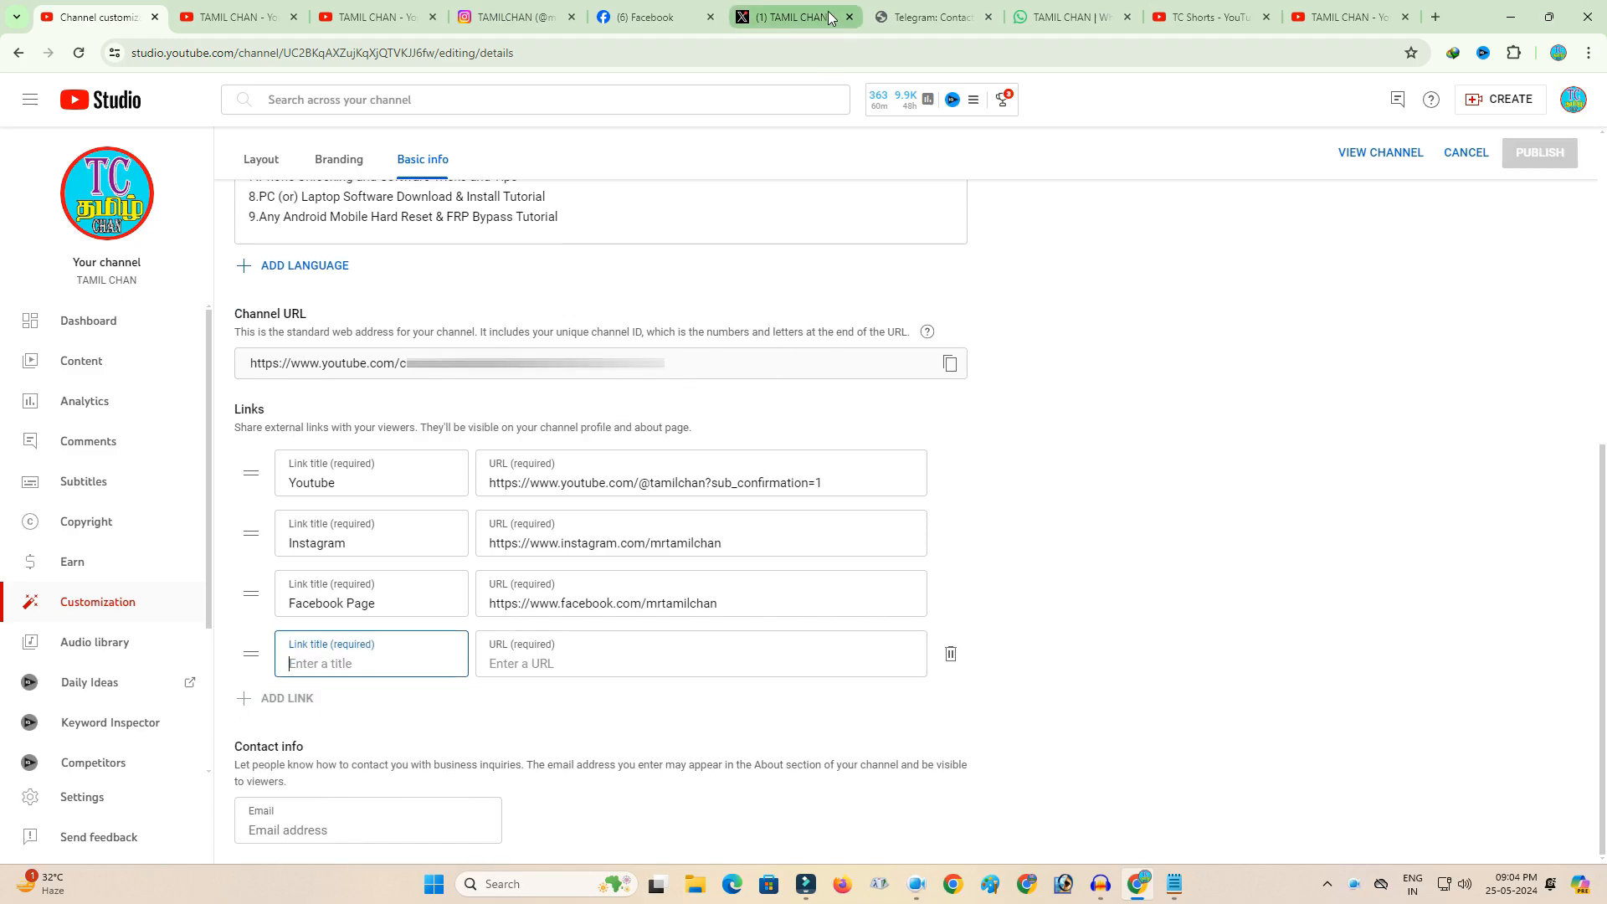
click(757, 16)
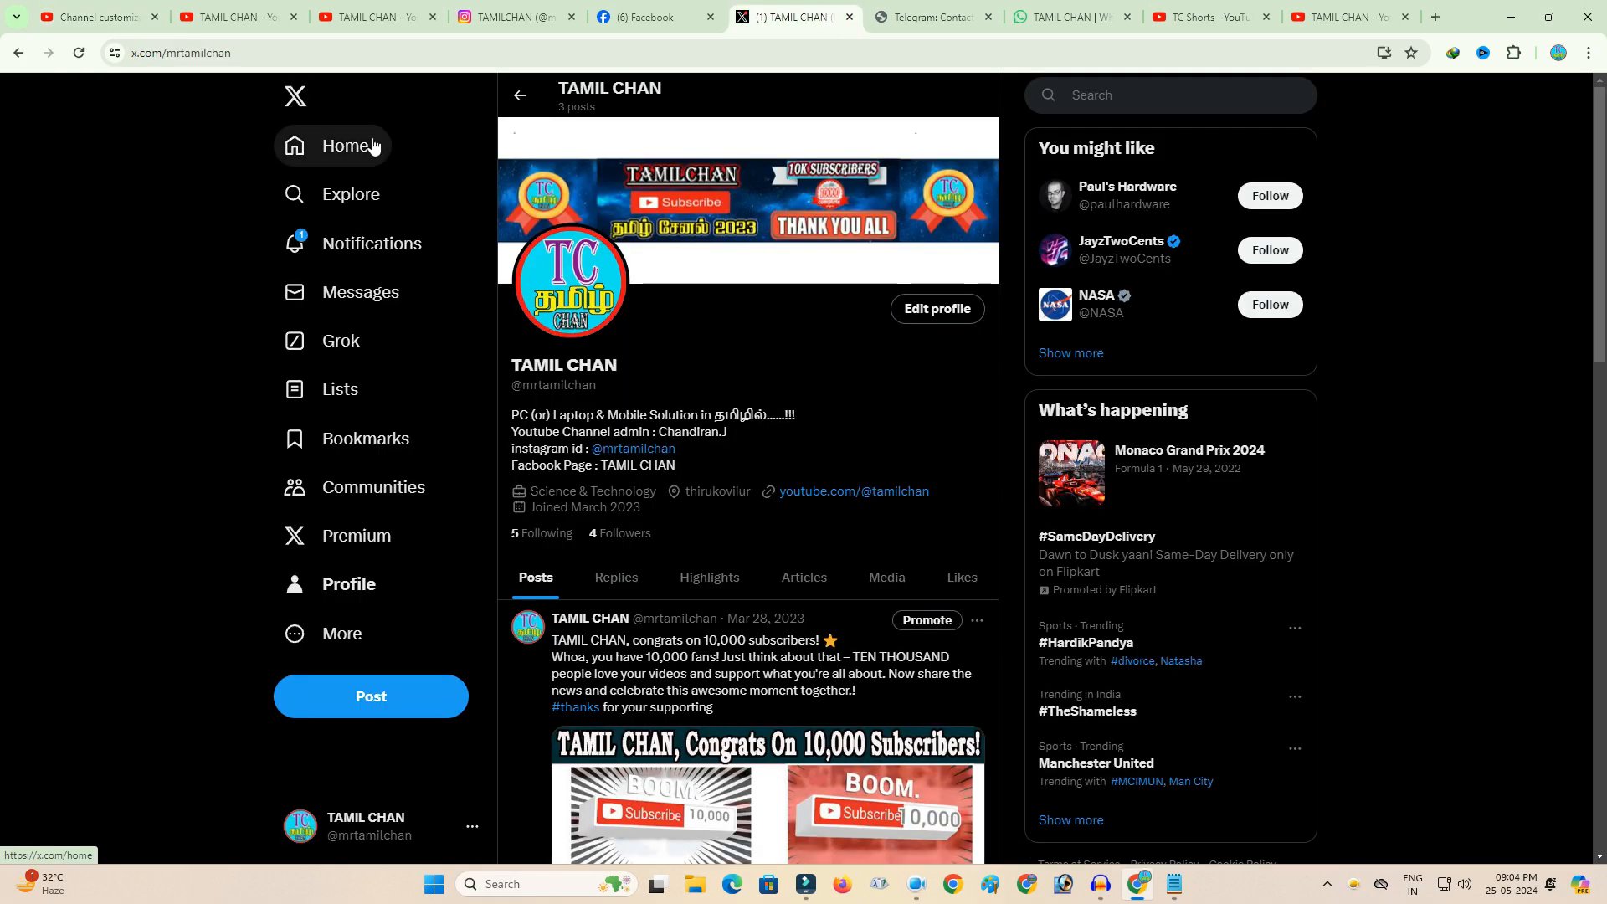
click(94, 16)
text(Twitter)
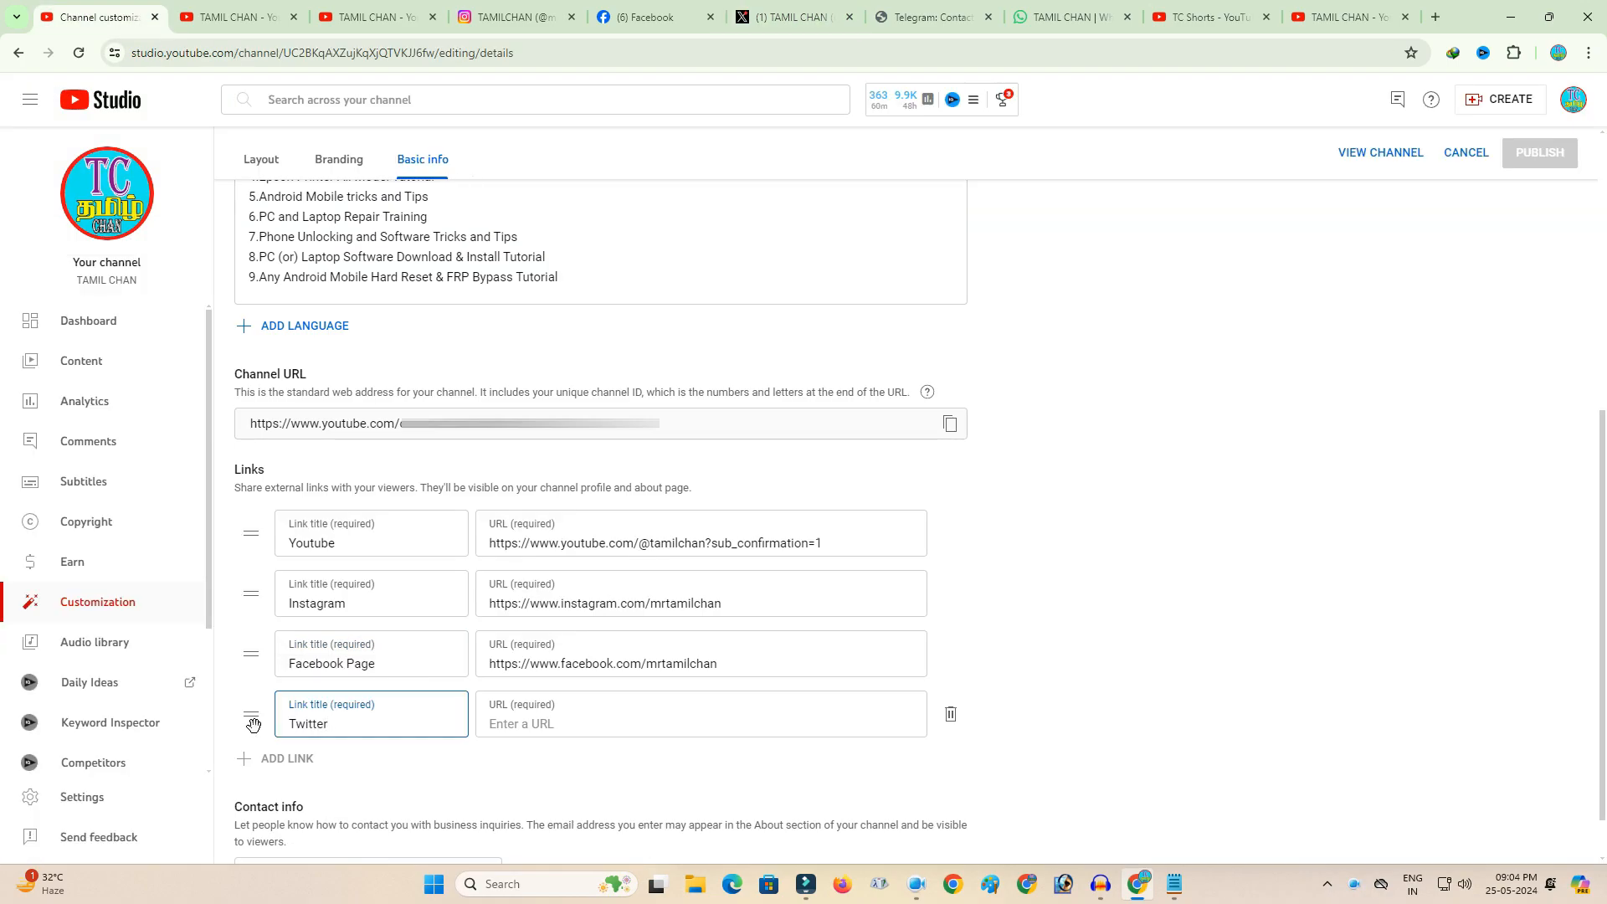
click(508, 724)
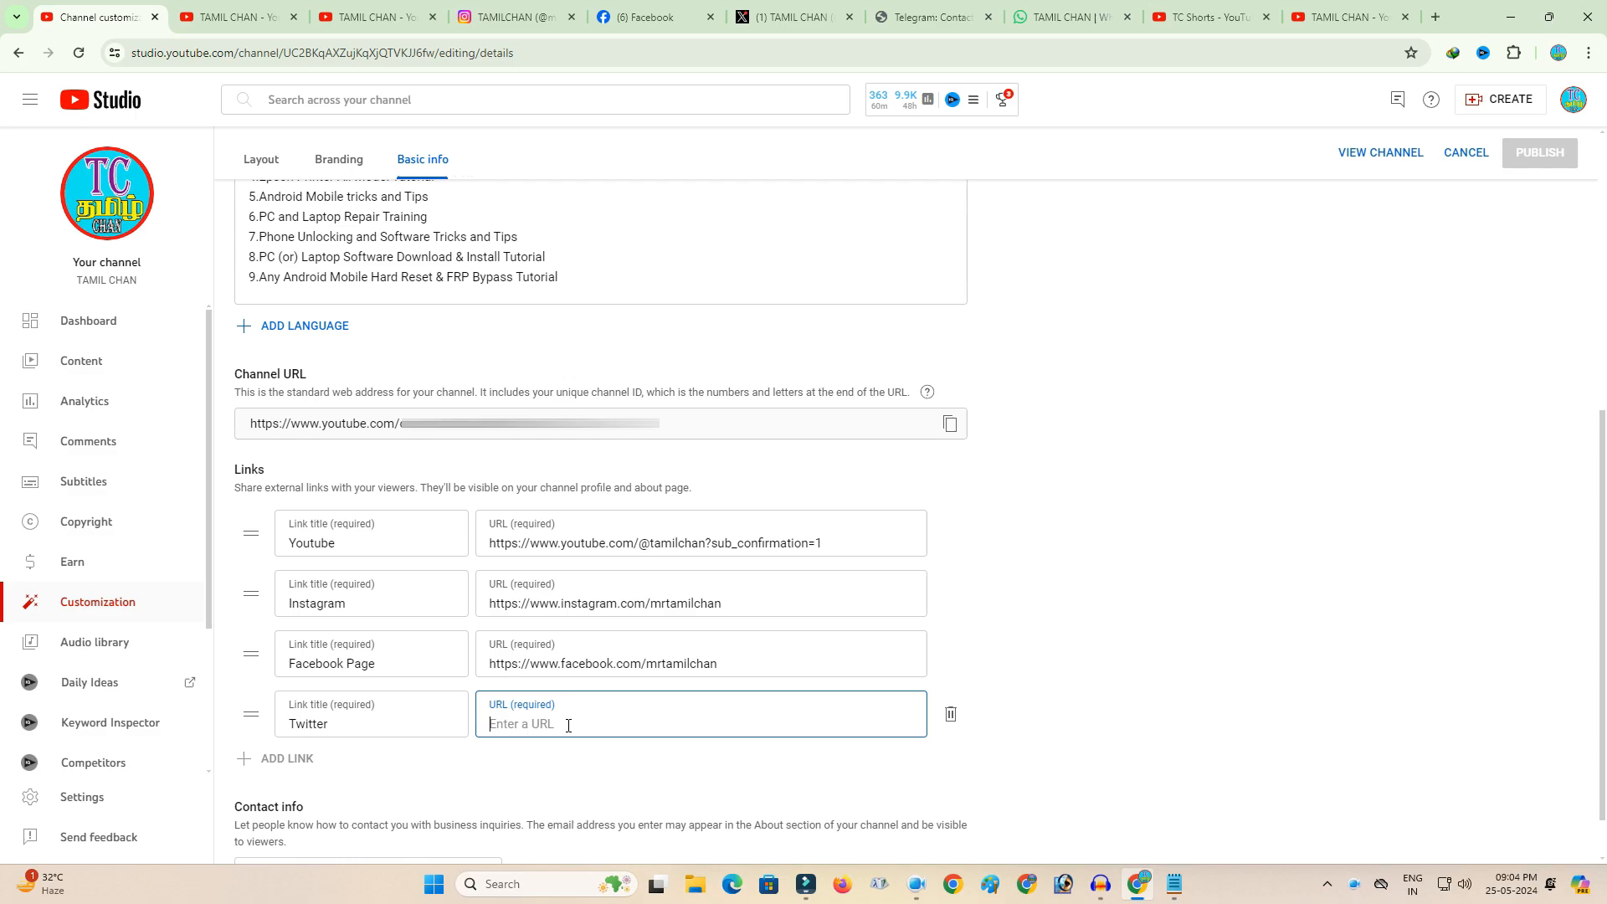
click(799, 17)
click(318, 57)
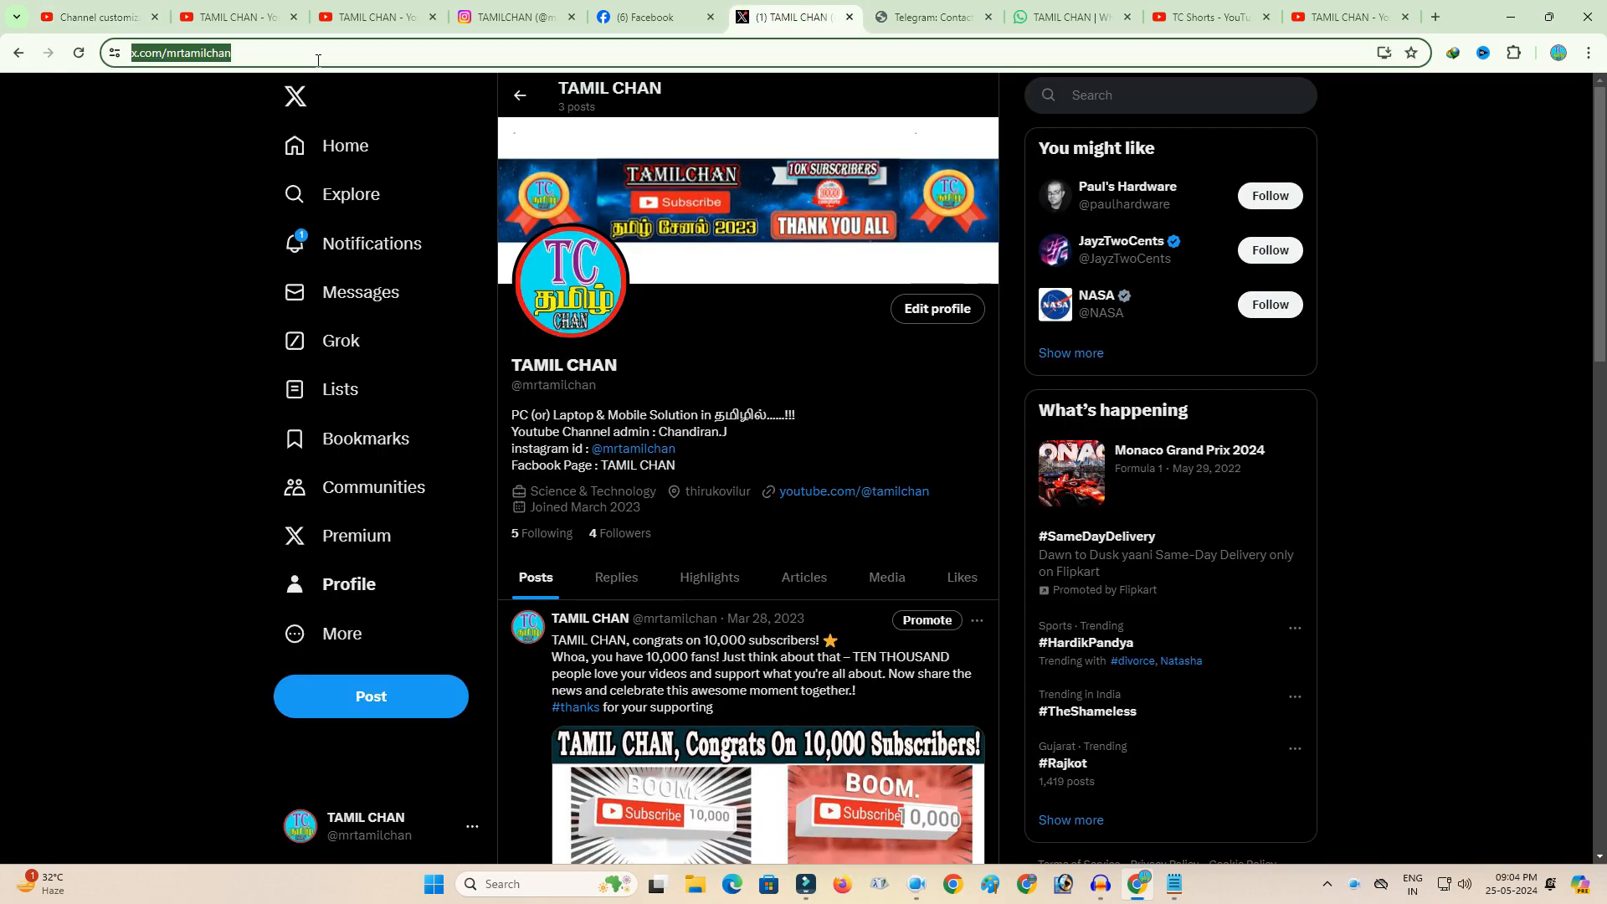
key(ctrl+c)
click(94, 16)
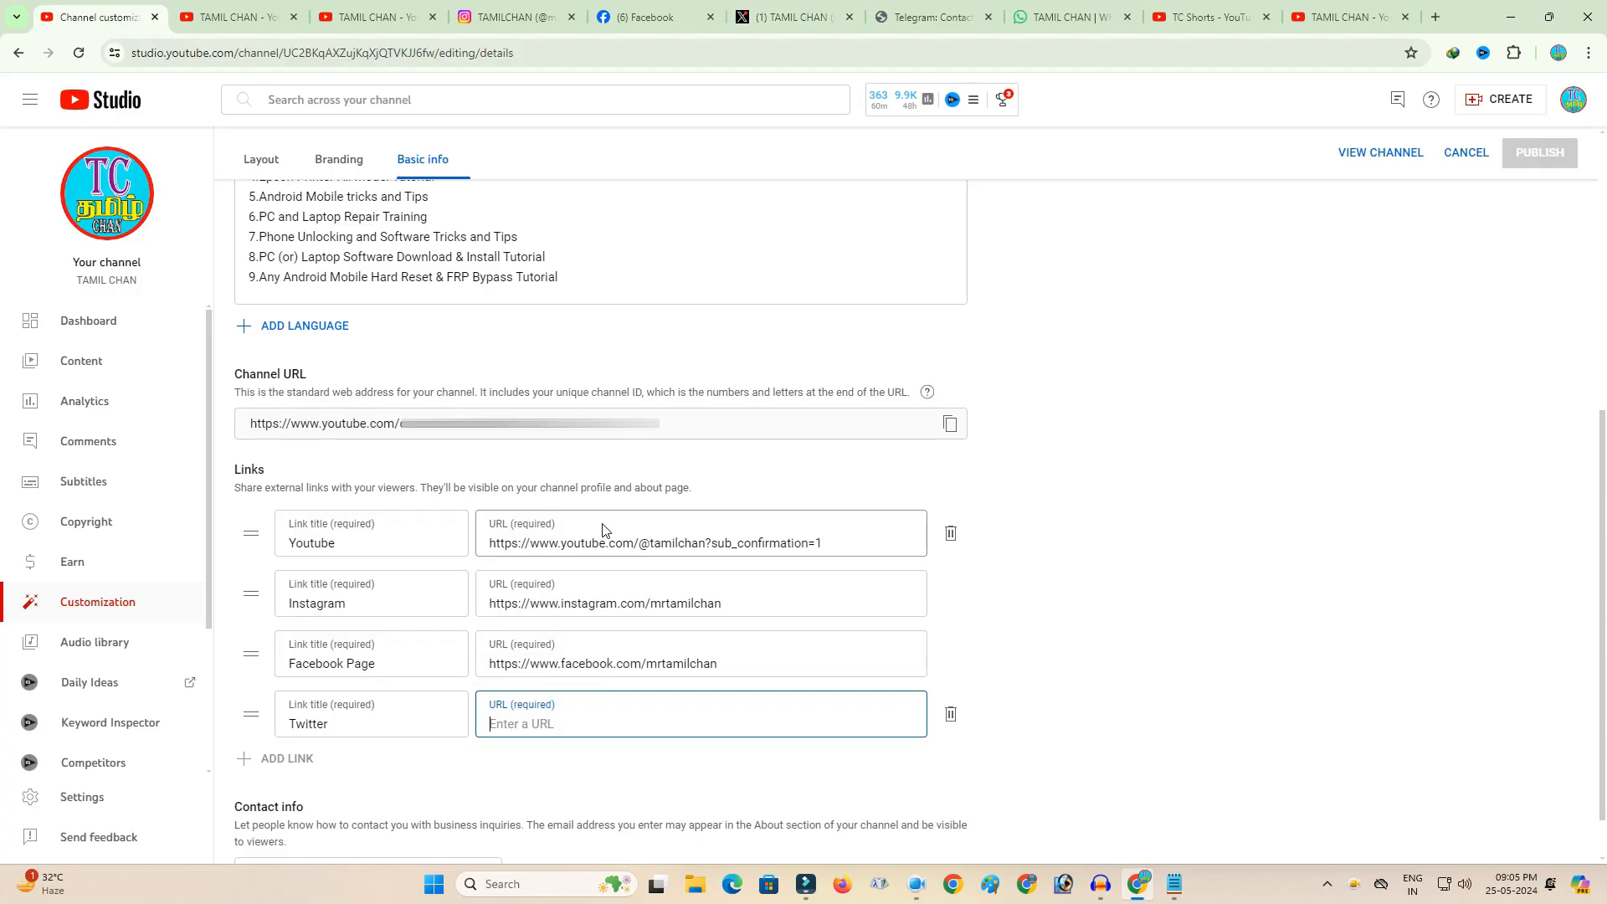
key(ctrl+v)
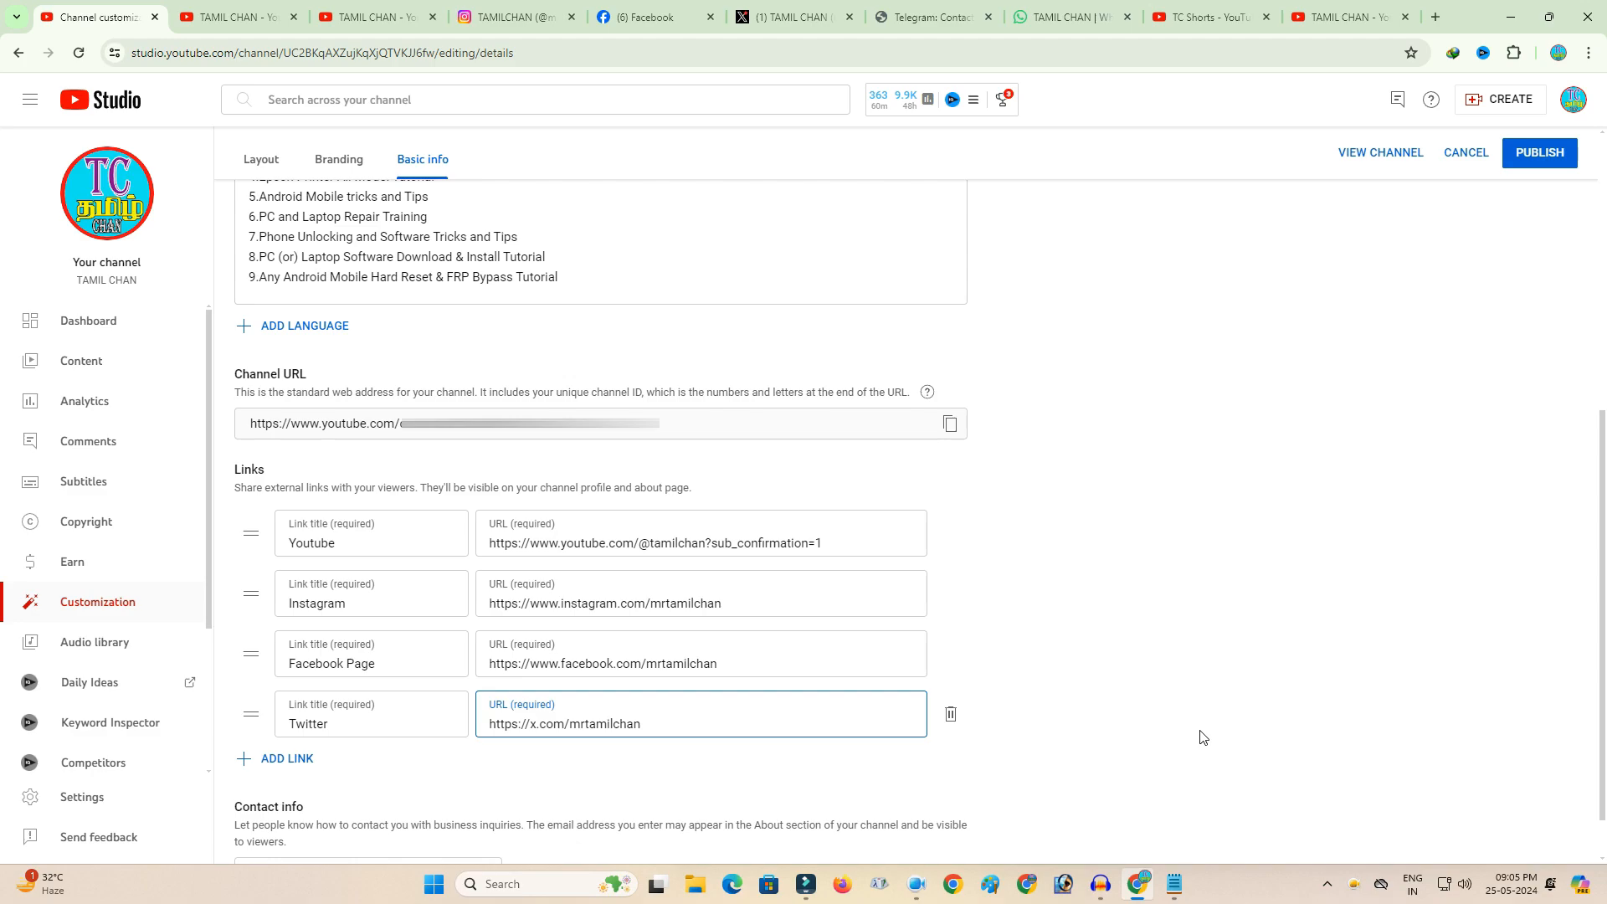
Add a fifth profile link titled "Telegram" below the Twitter link.
click(295, 759)
scroll(1095, 646, down, 1)
scroll(1095, 646, down, 1)
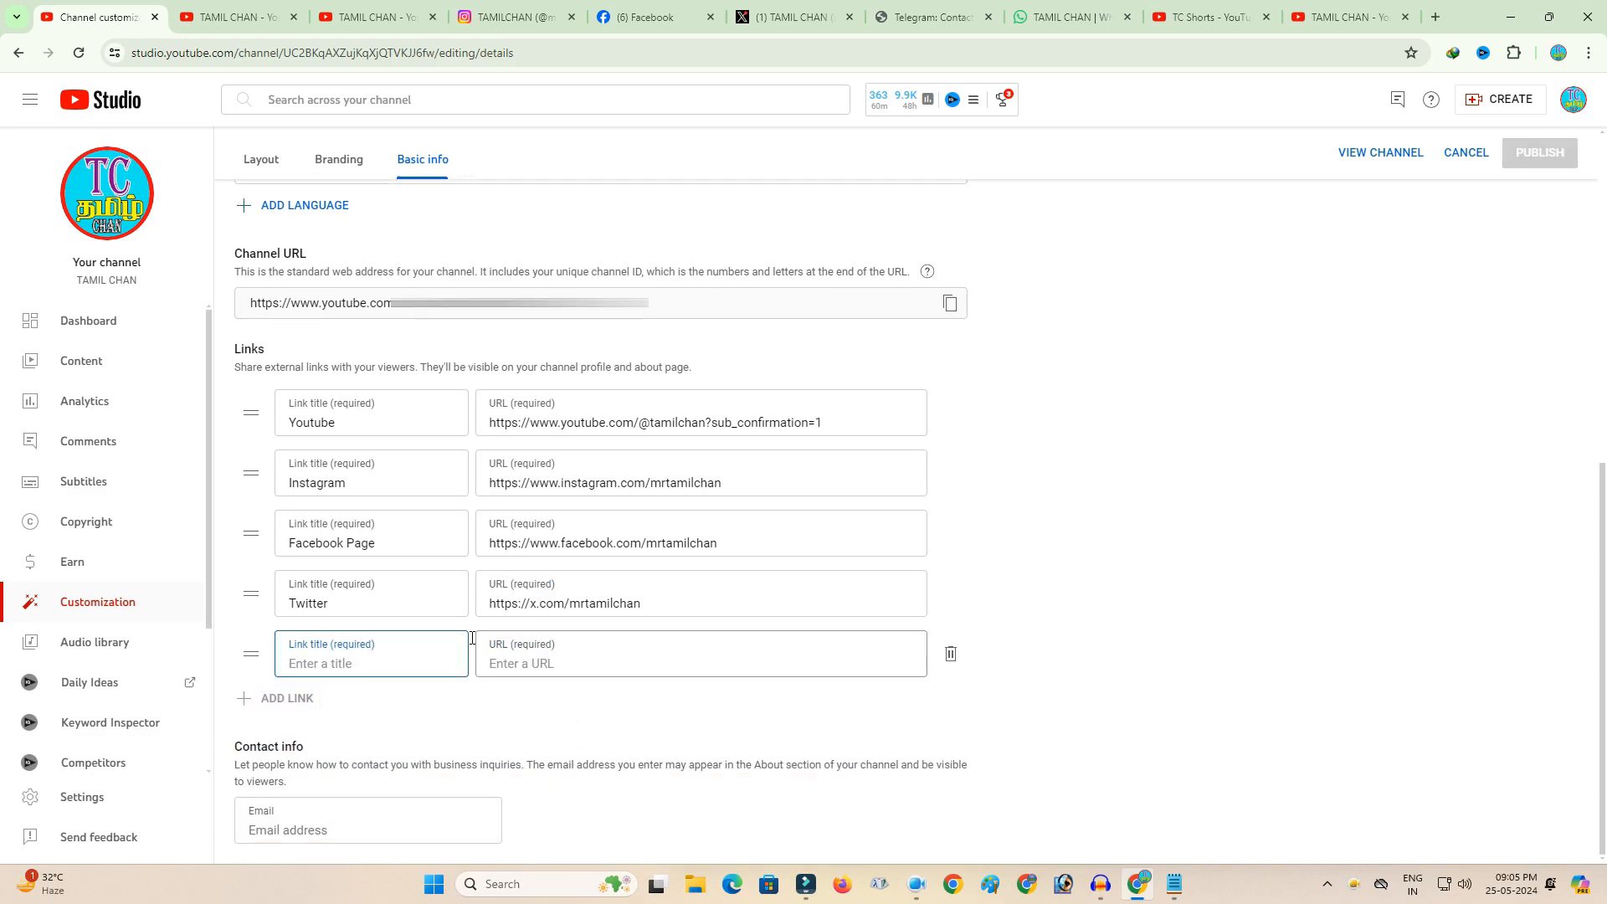
click(900, 19)
click(96, 8)
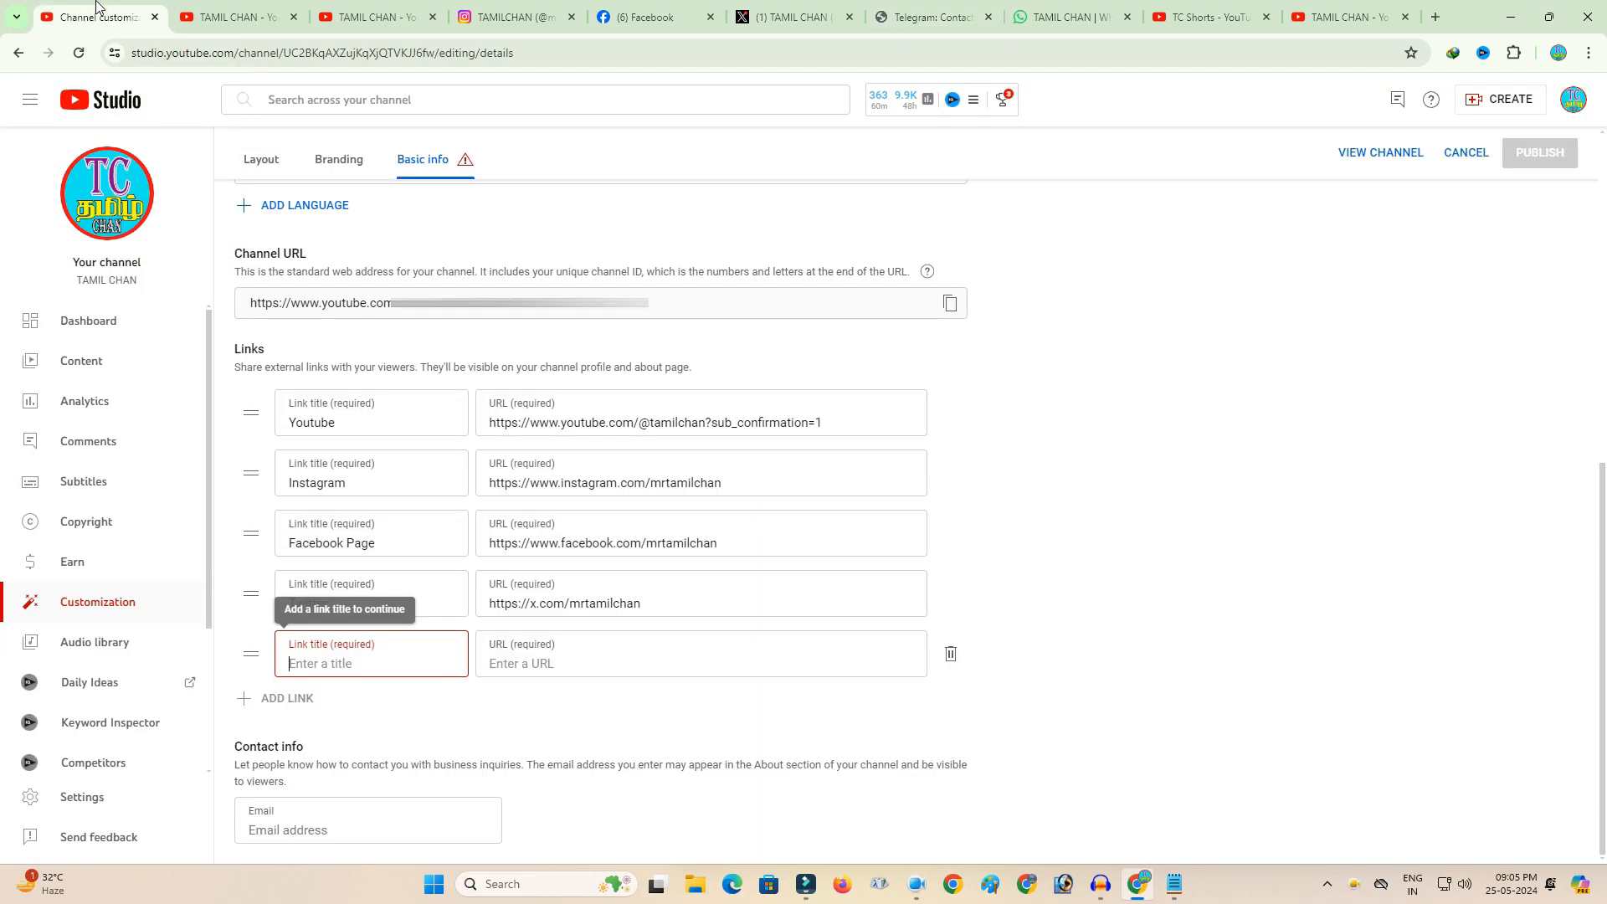
text(Telegram)
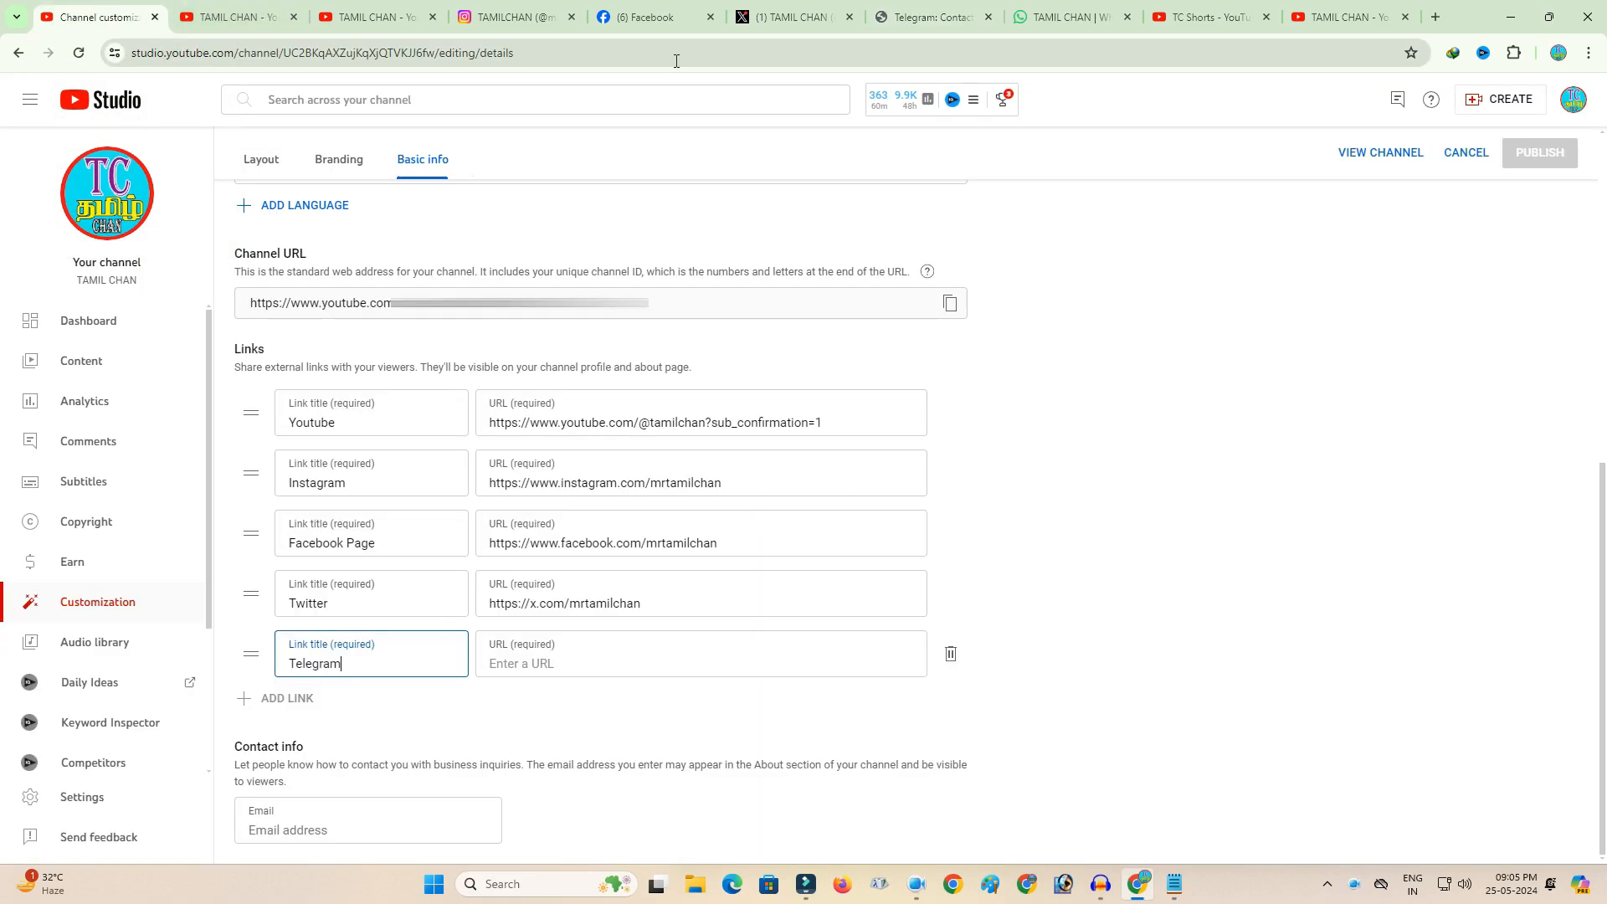
click(920, 17)
click(287, 66)
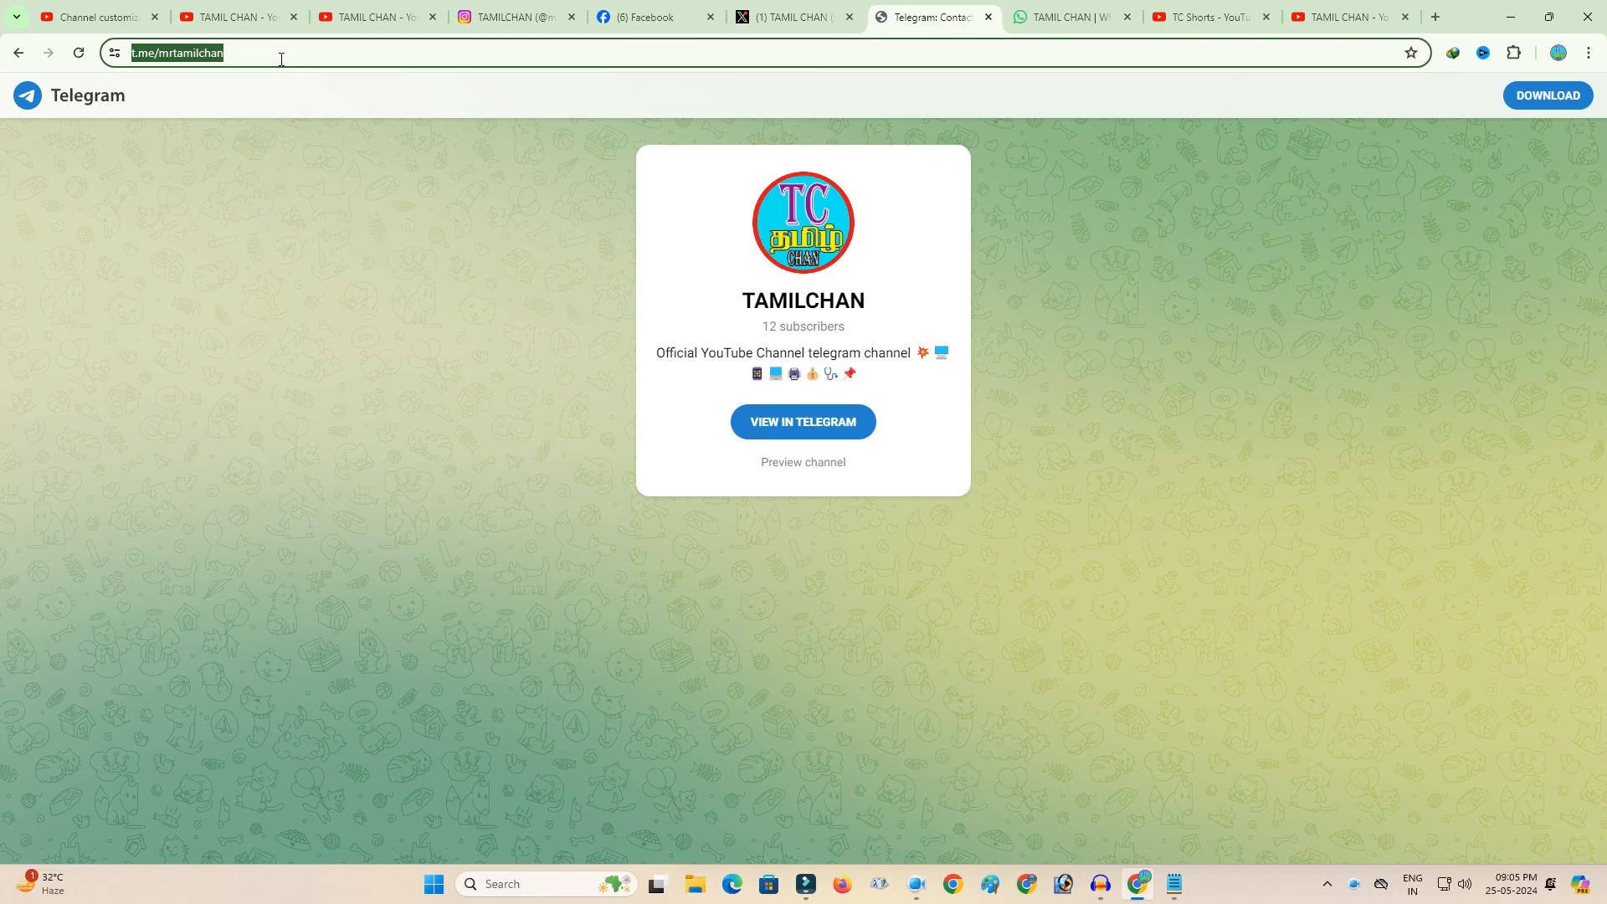
click(96, 17)
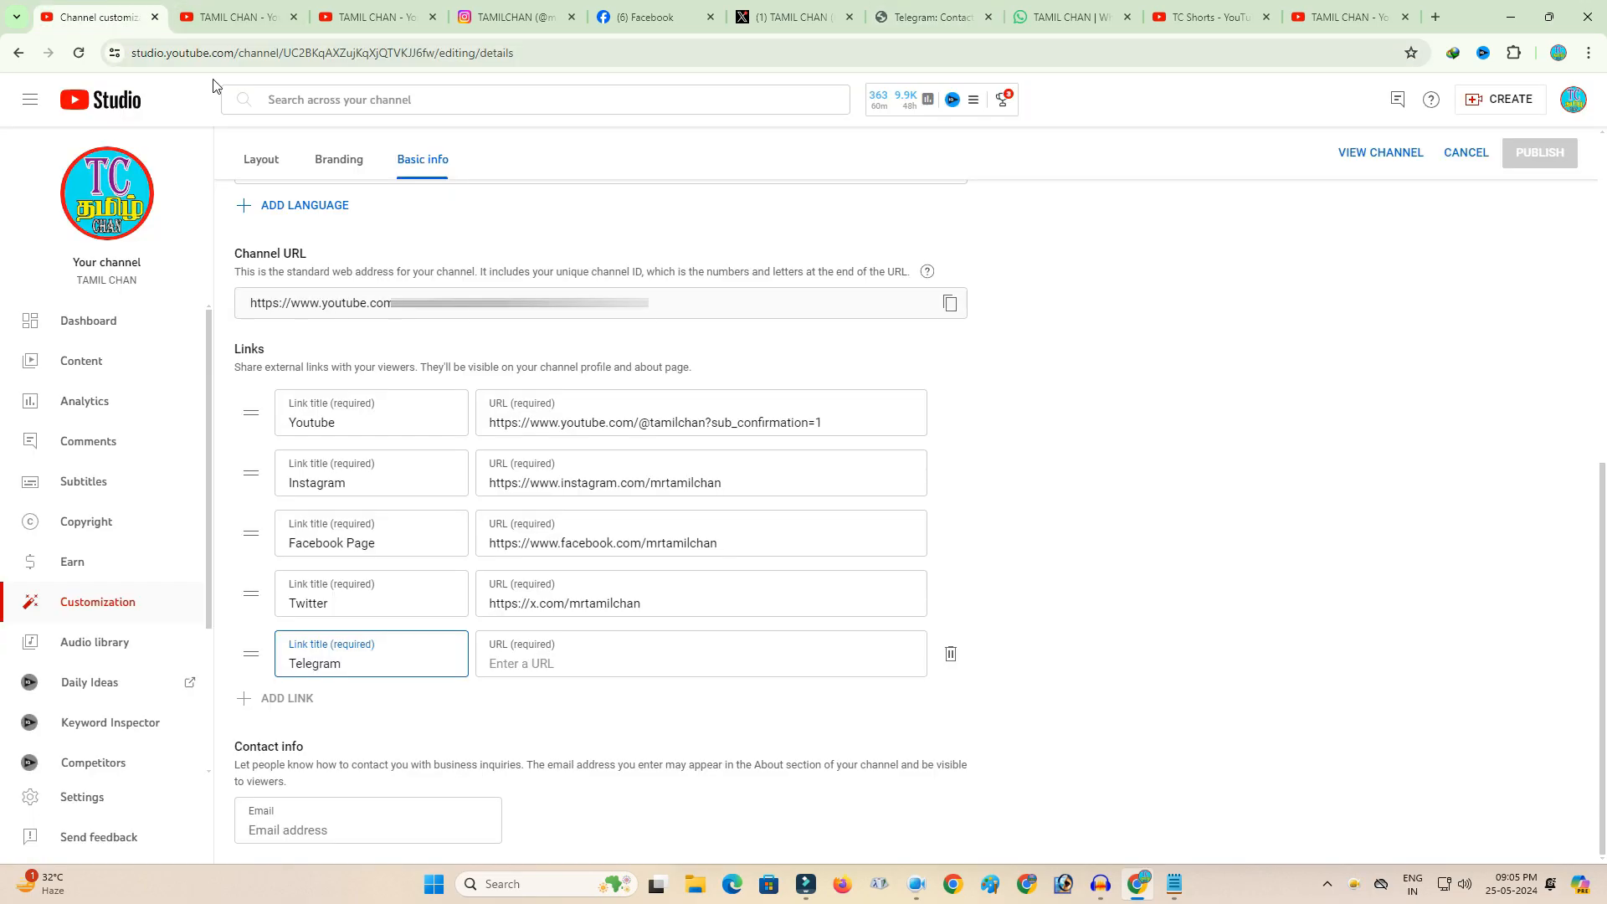
click(563, 664)
key(ctrl+v)
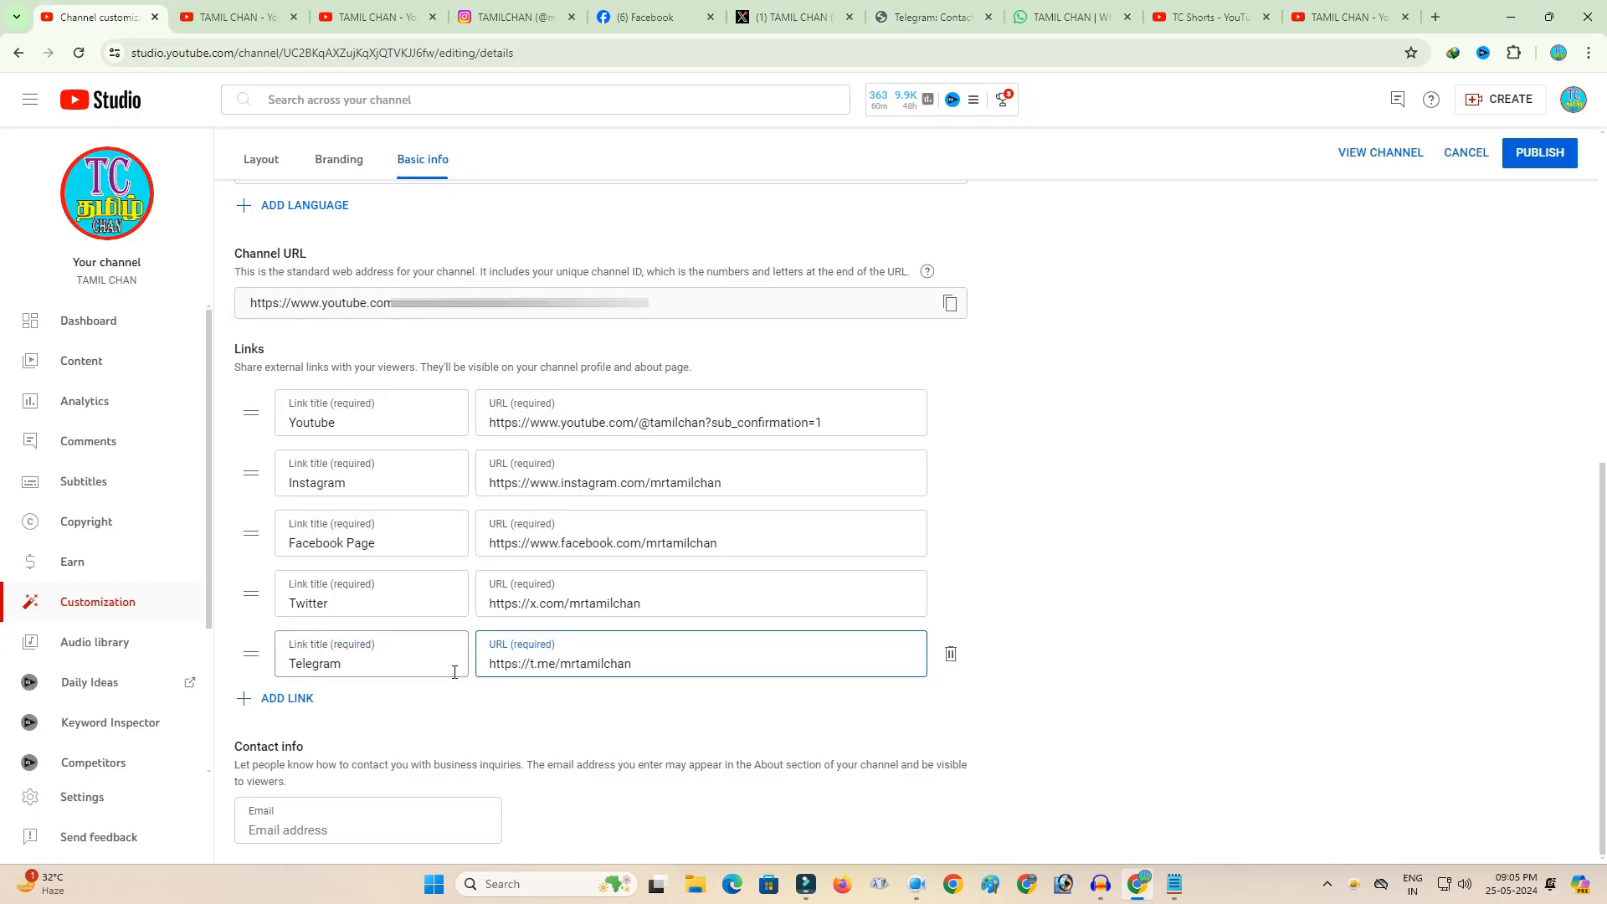
Add a sixth profile link titled "Whatsapp Channel", using the address copied from the open WhatsApp channel page as its URL.
click(268, 701)
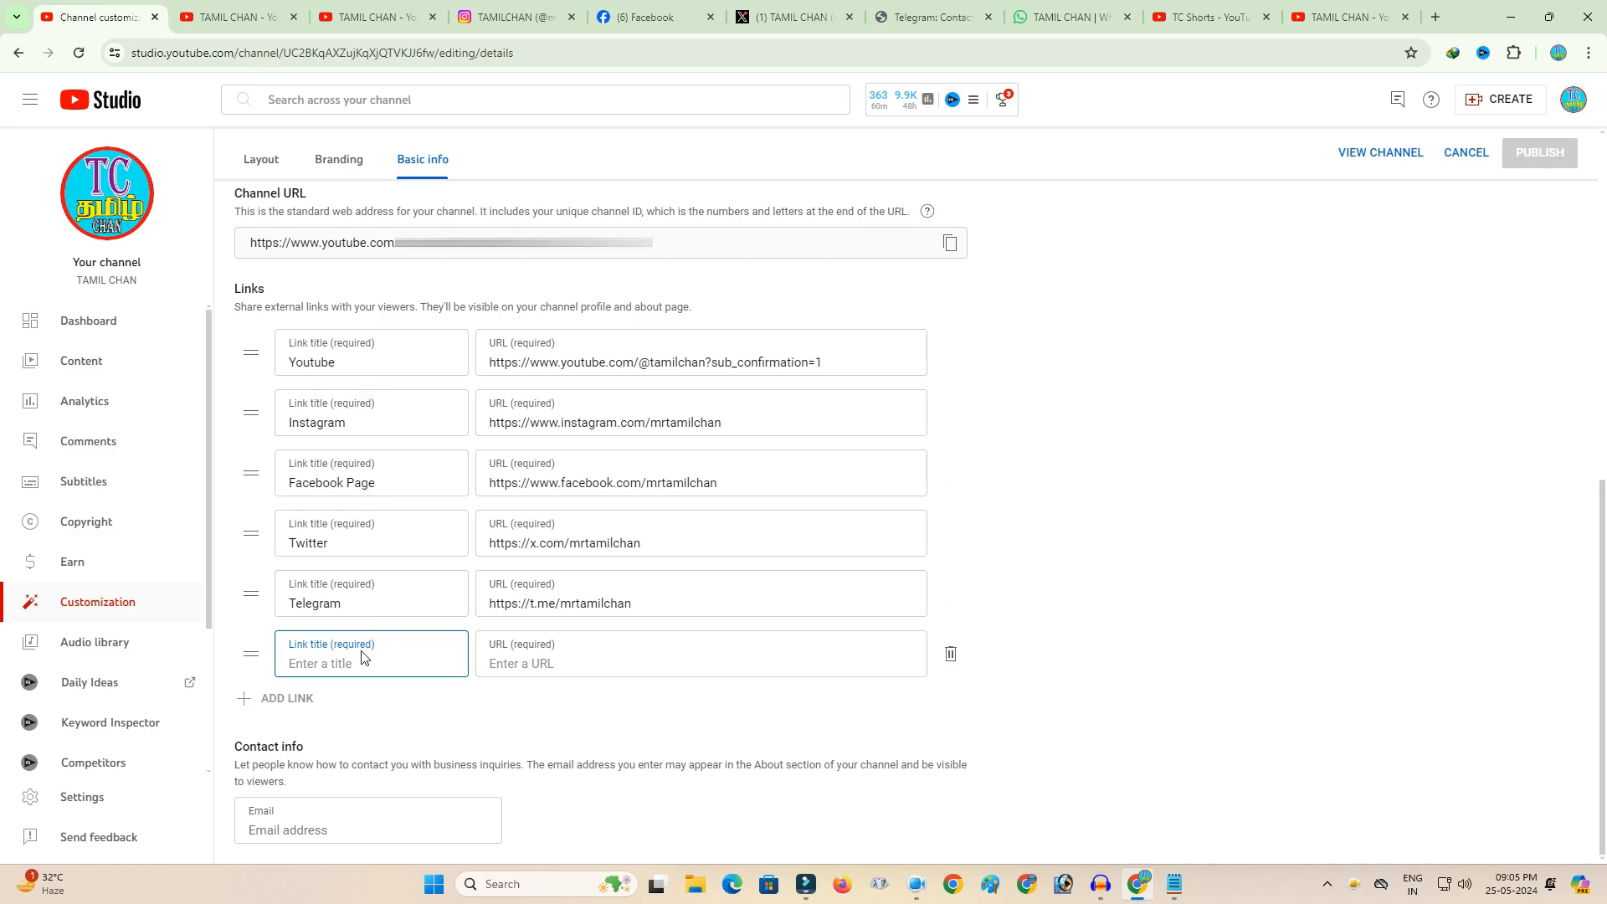
click(1063, 17)
click(462, 52)
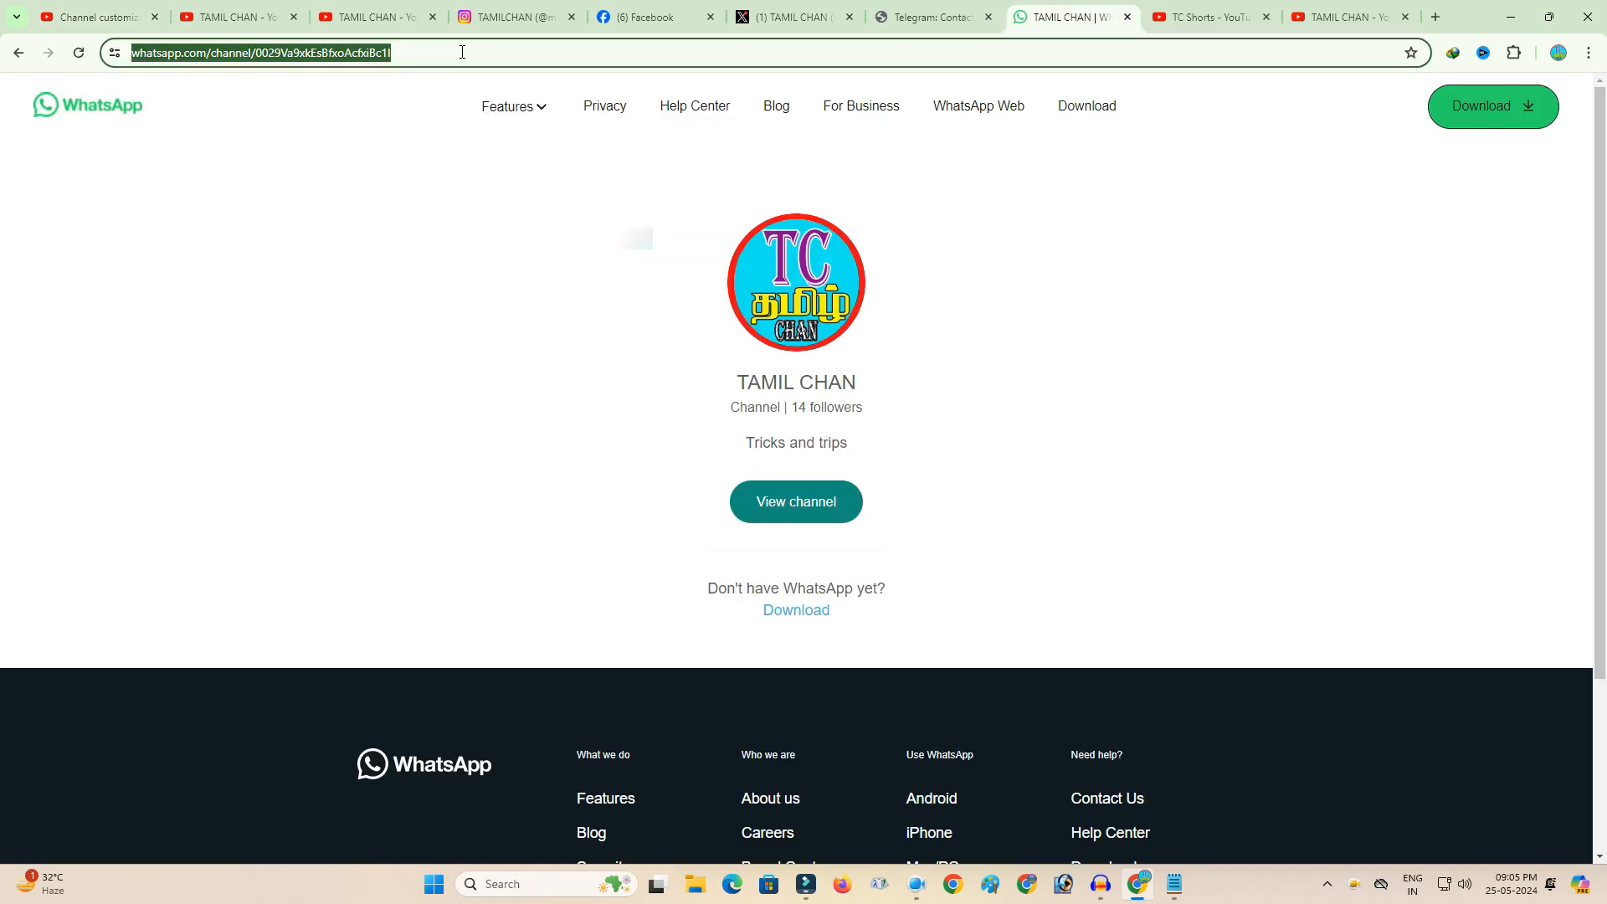
click(96, 16)
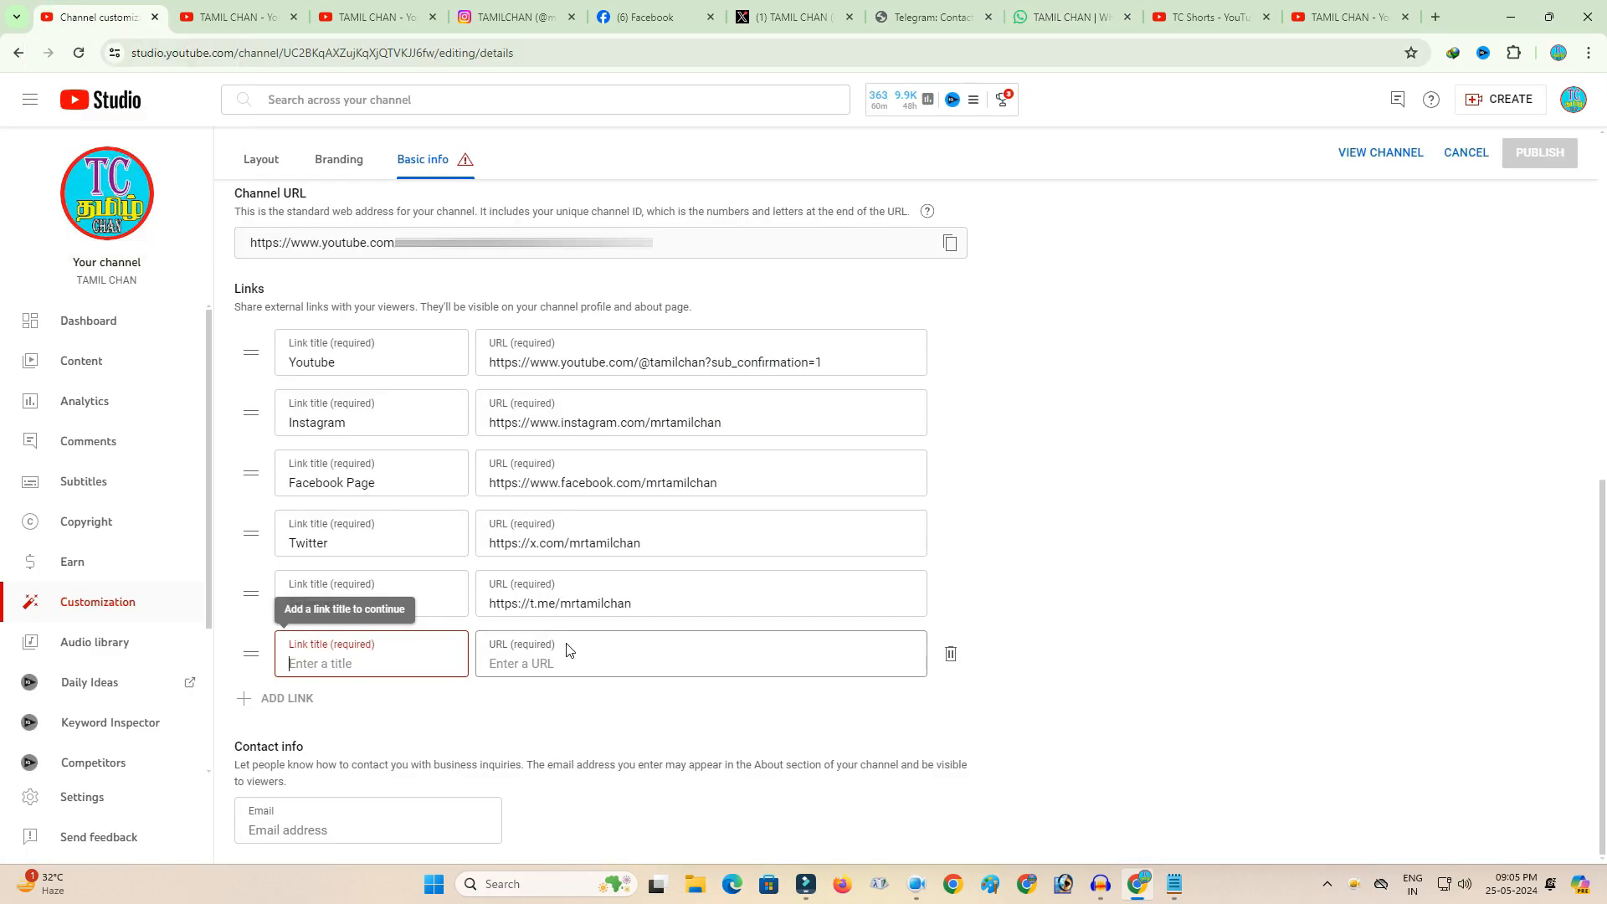
text(W)
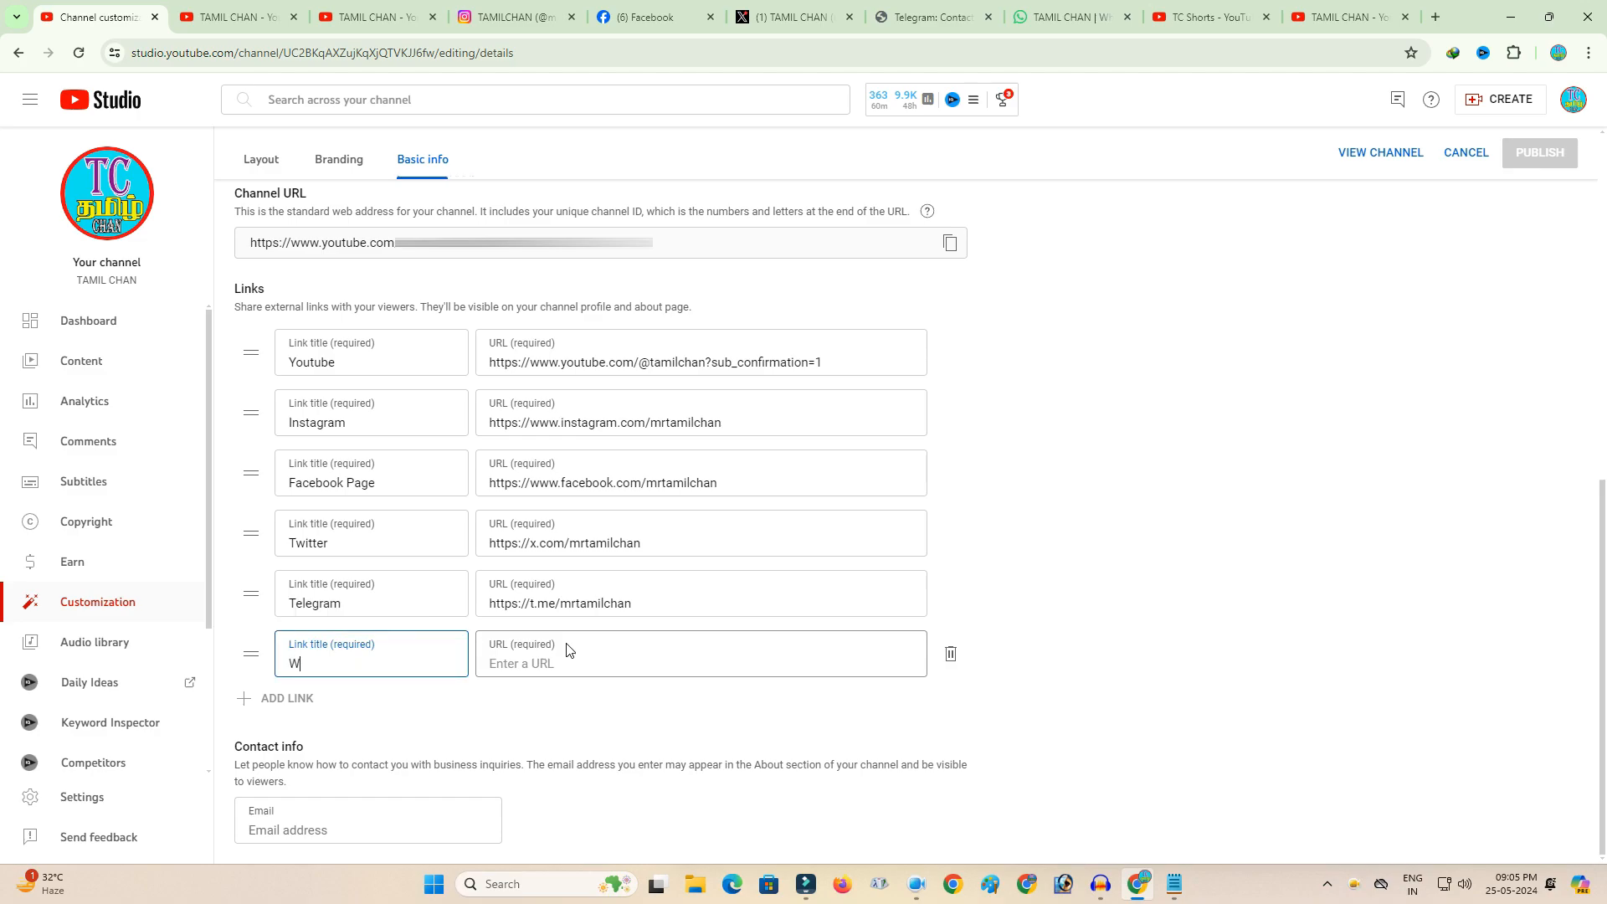
click(566, 656)
key(ctrl+v)
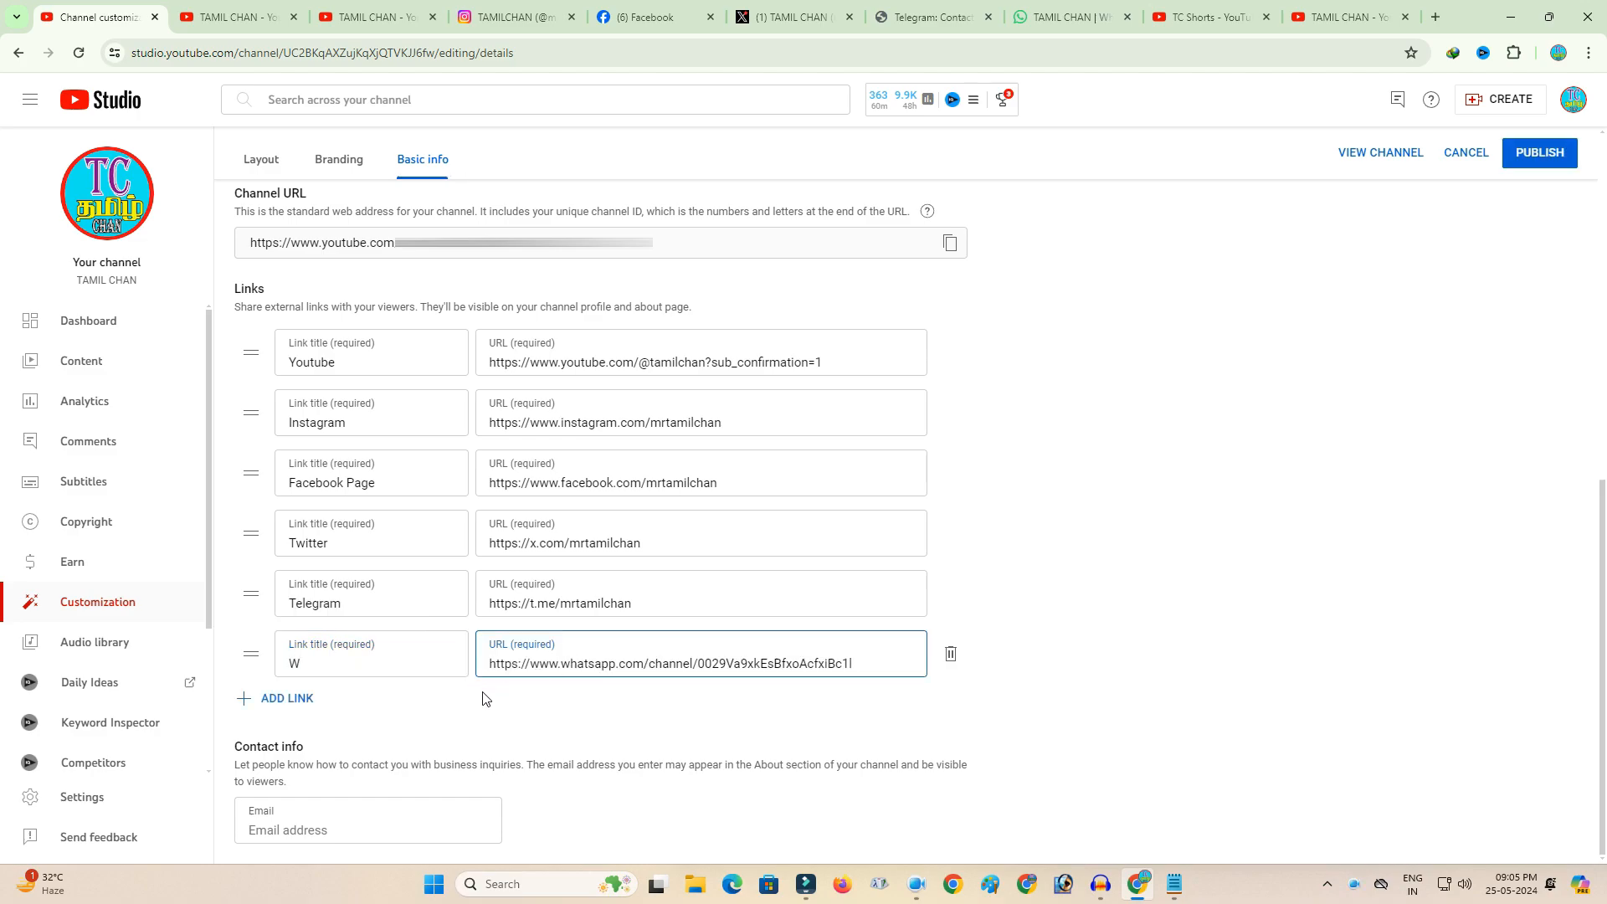
click(353, 665)
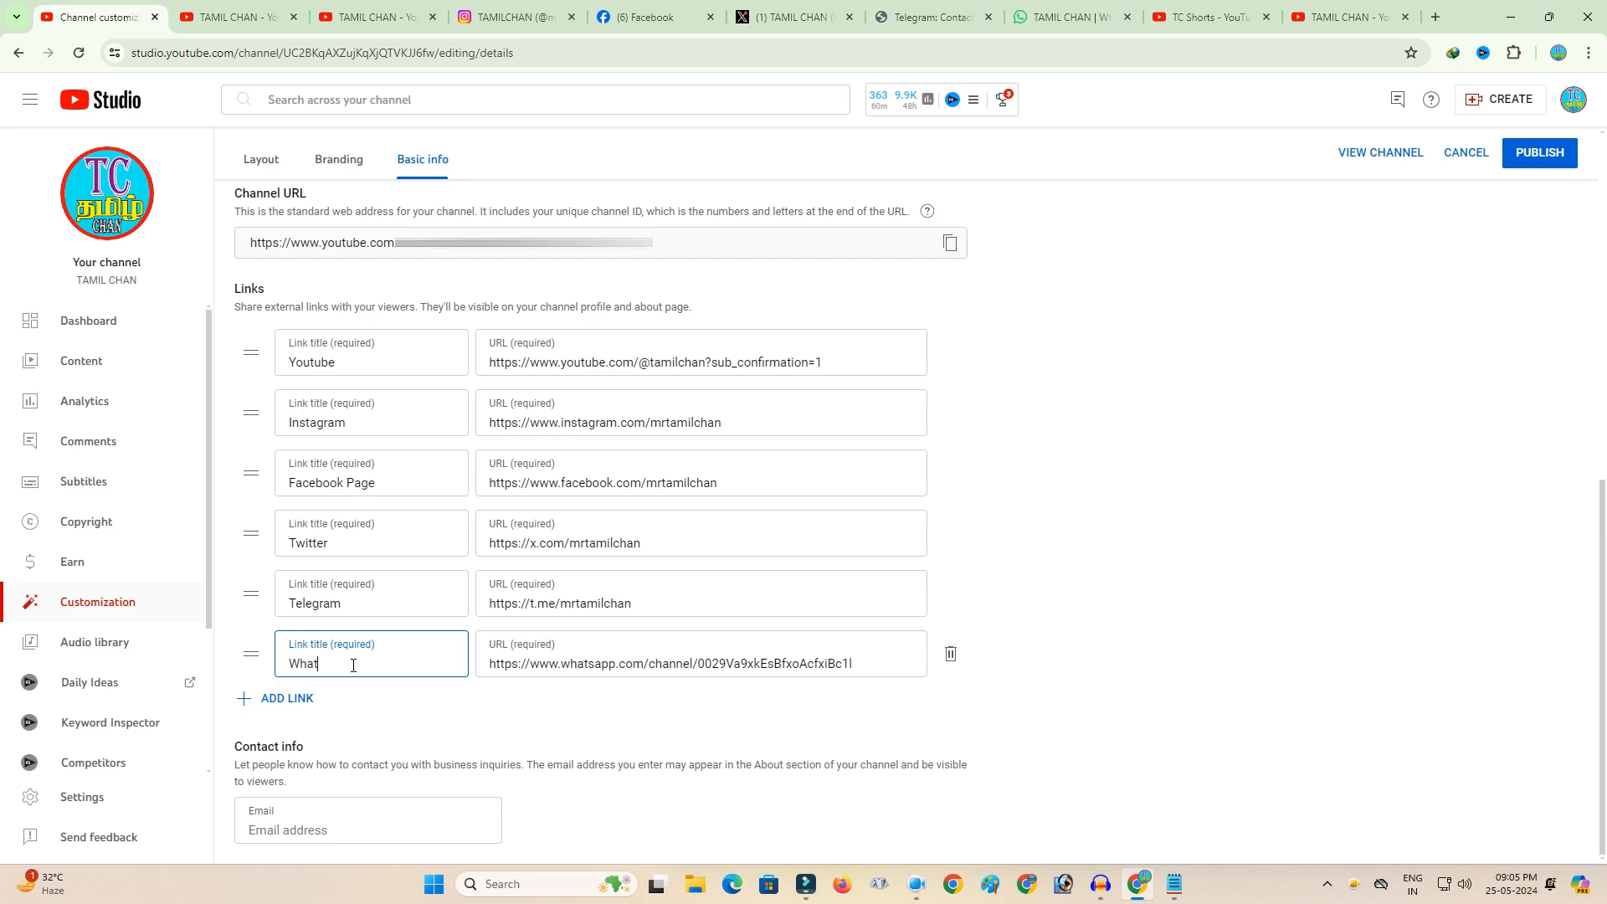
text(hatsapp Channel)
click(302, 709)
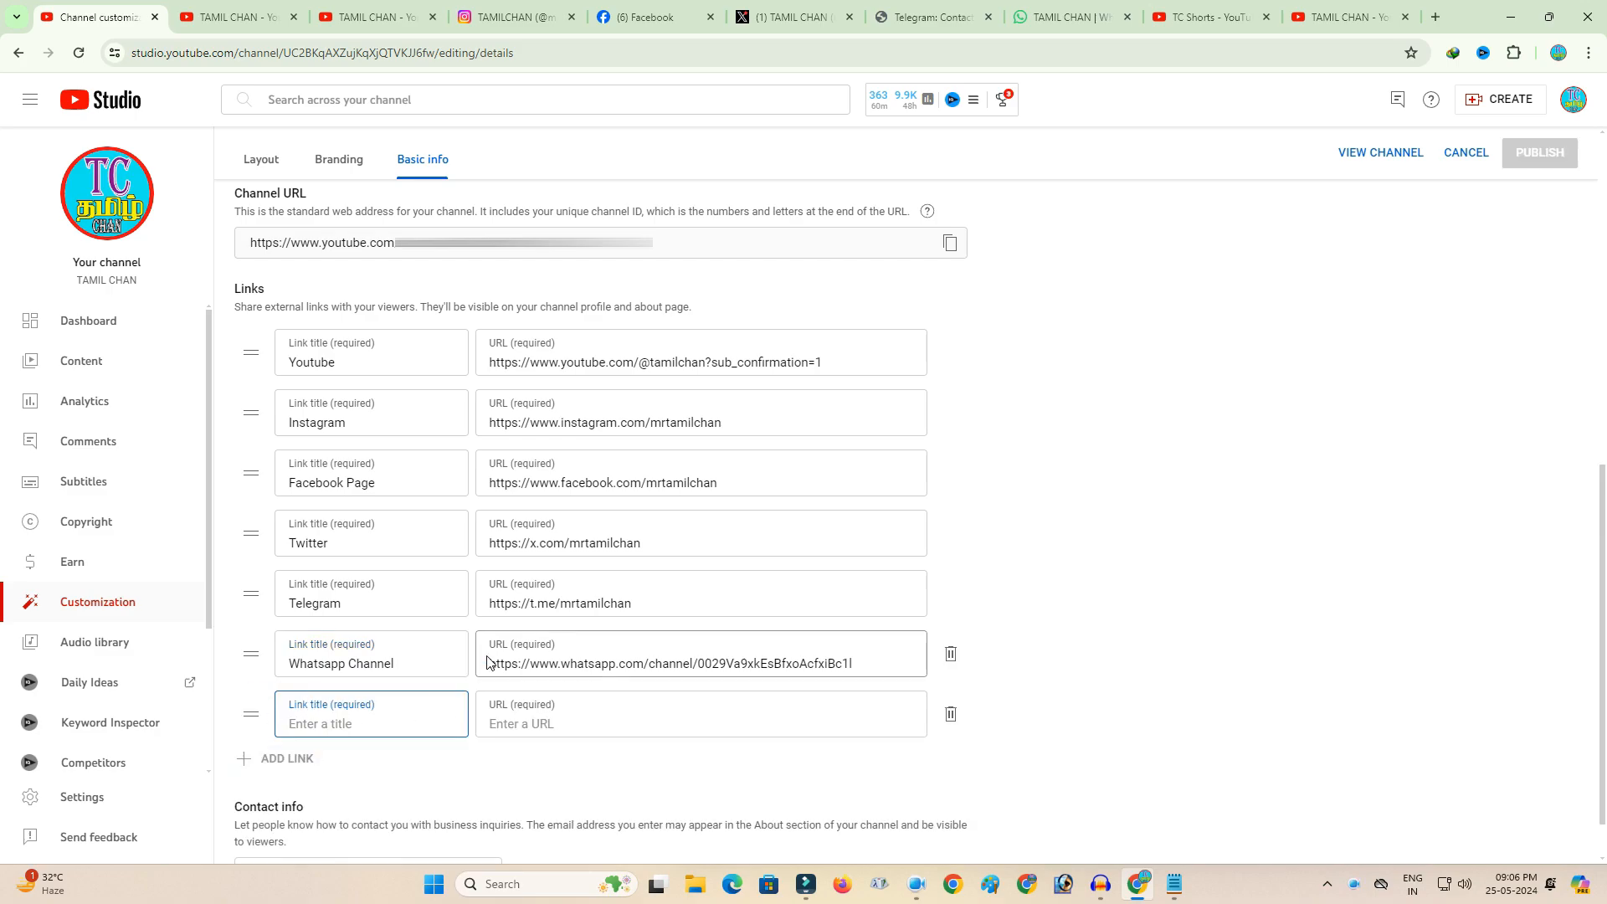
click(1205, 24)
click(335, 53)
key(ctrl+c)
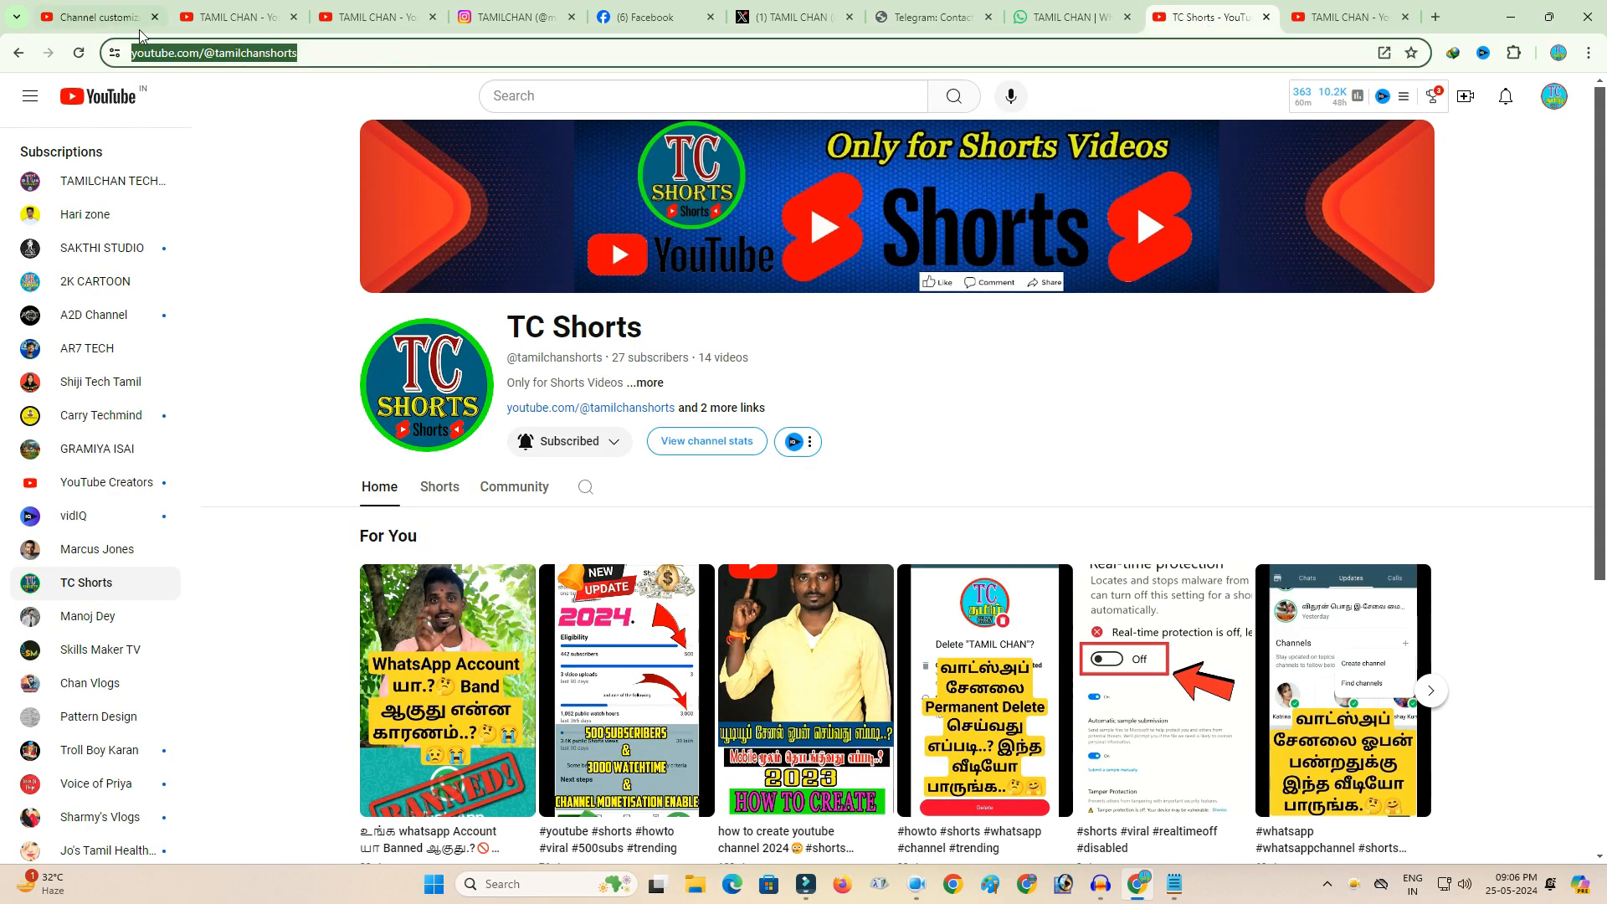
click(92, 17)
click(596, 721)
key(ctrl+v)
click(363, 723)
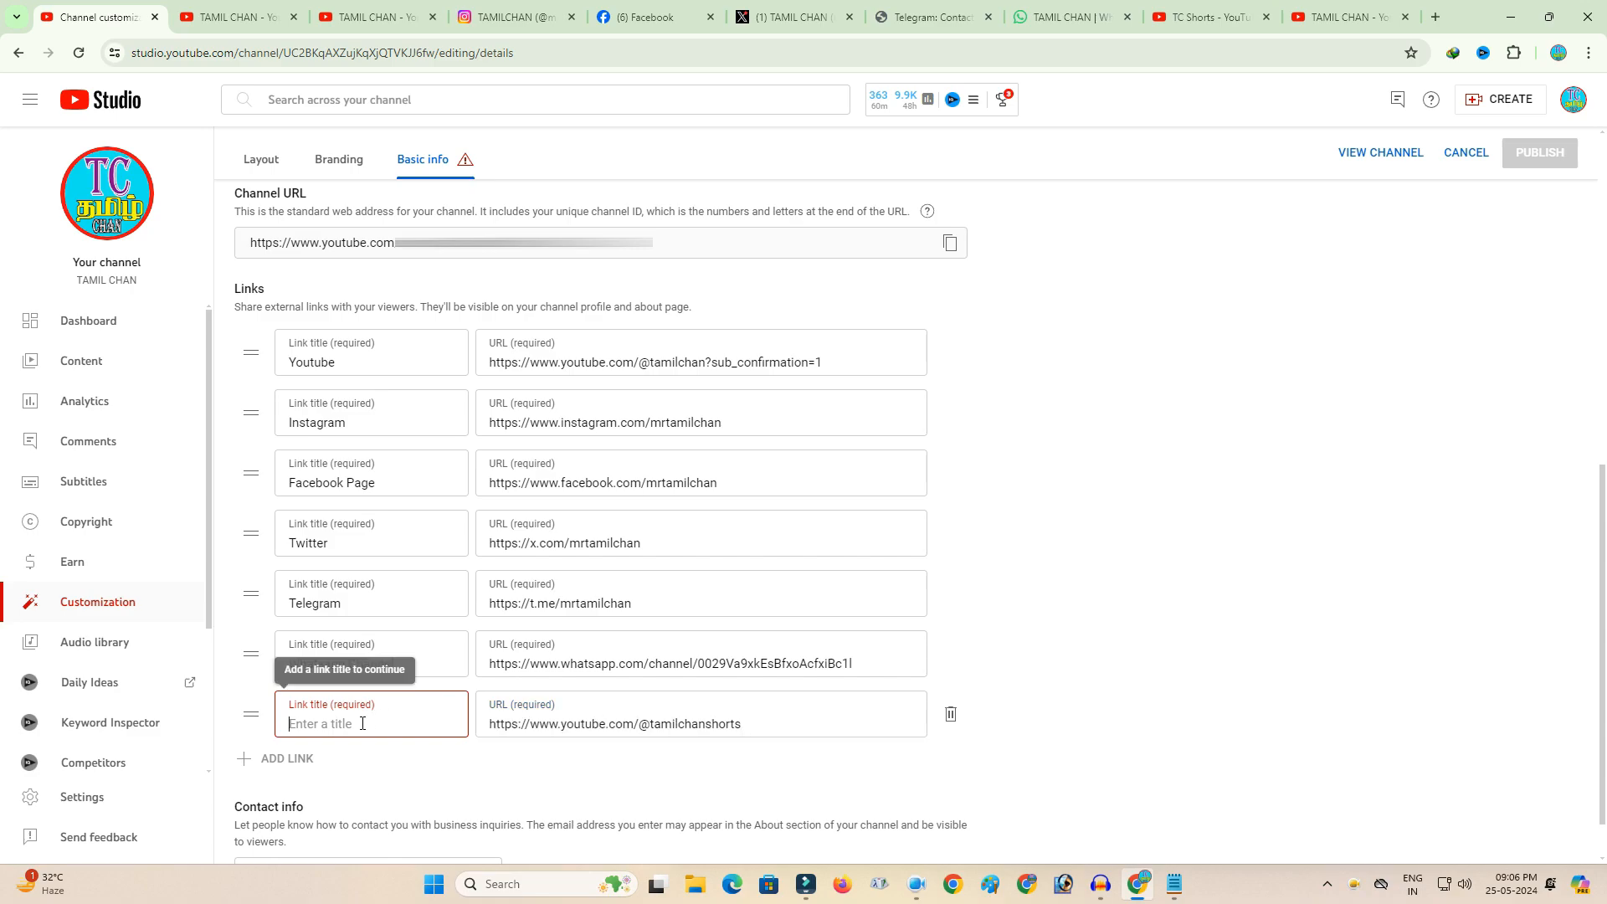
text(Youtube Channel Shorts)
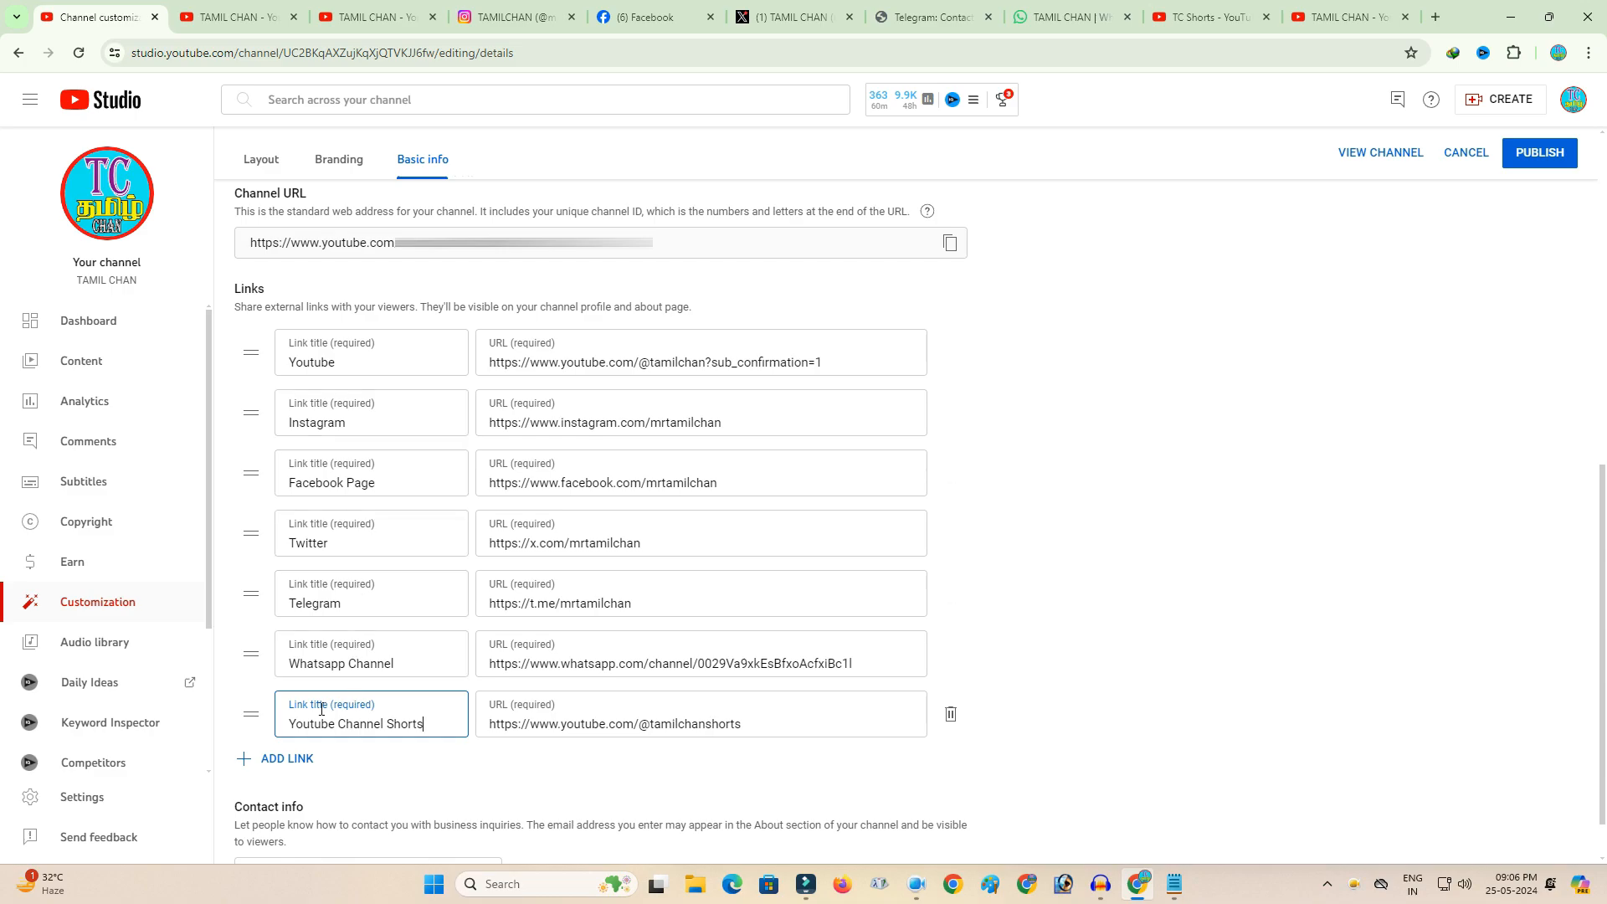
drag(256, 593, 256, 540)
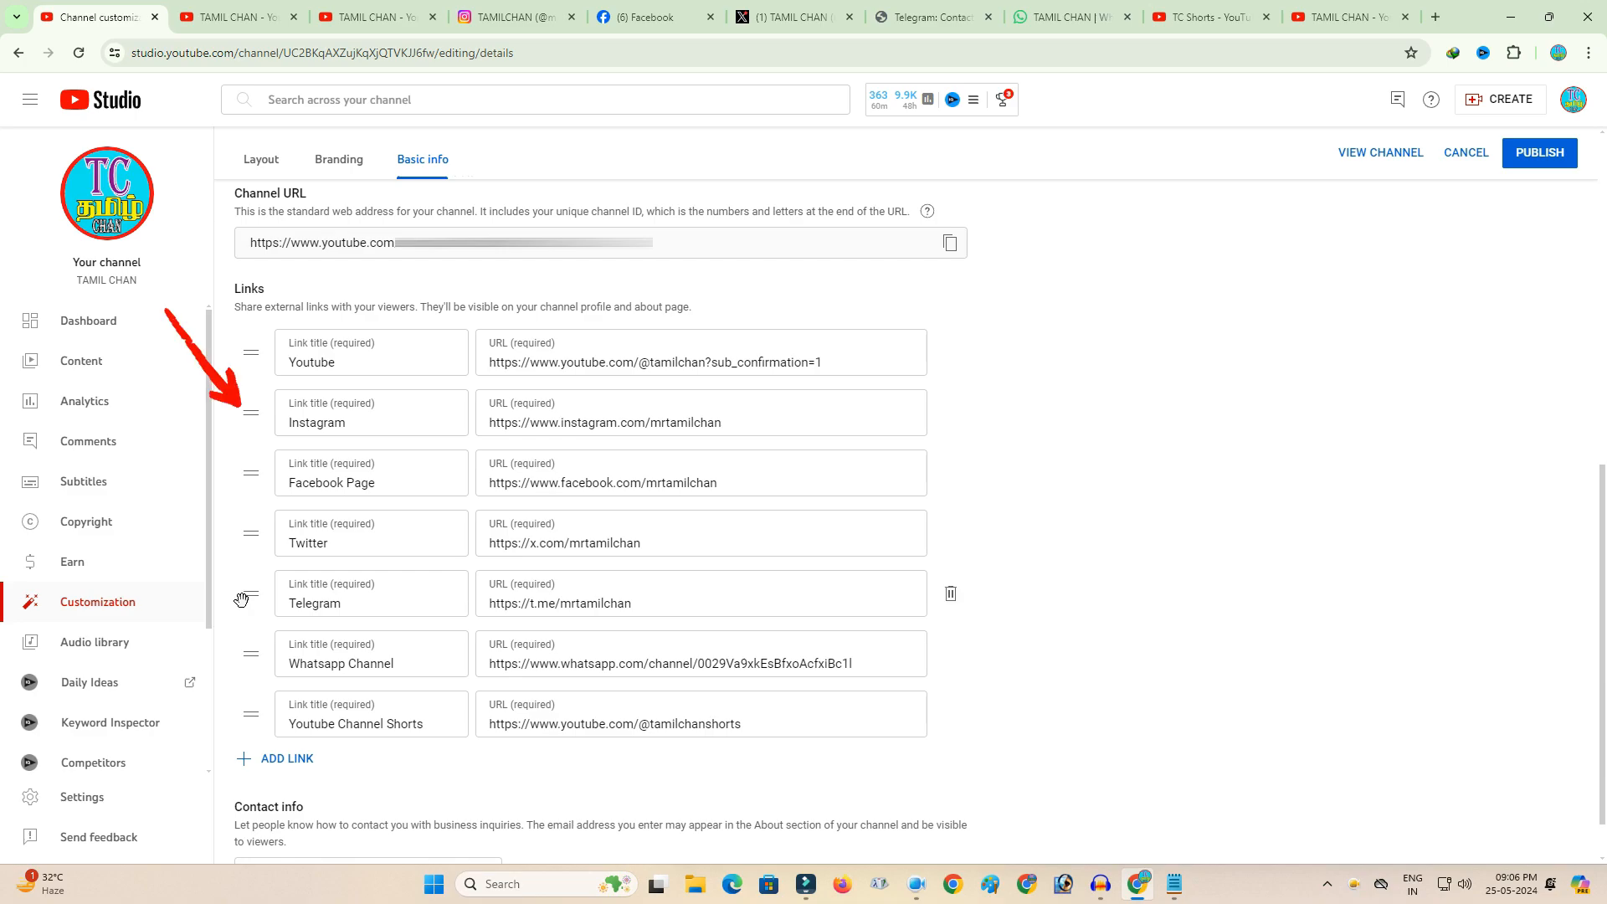
mouse_move(244, 533)
mouse_down()
mouse_move(249, 642)
mouse_move(244, 524)
mouse_up()
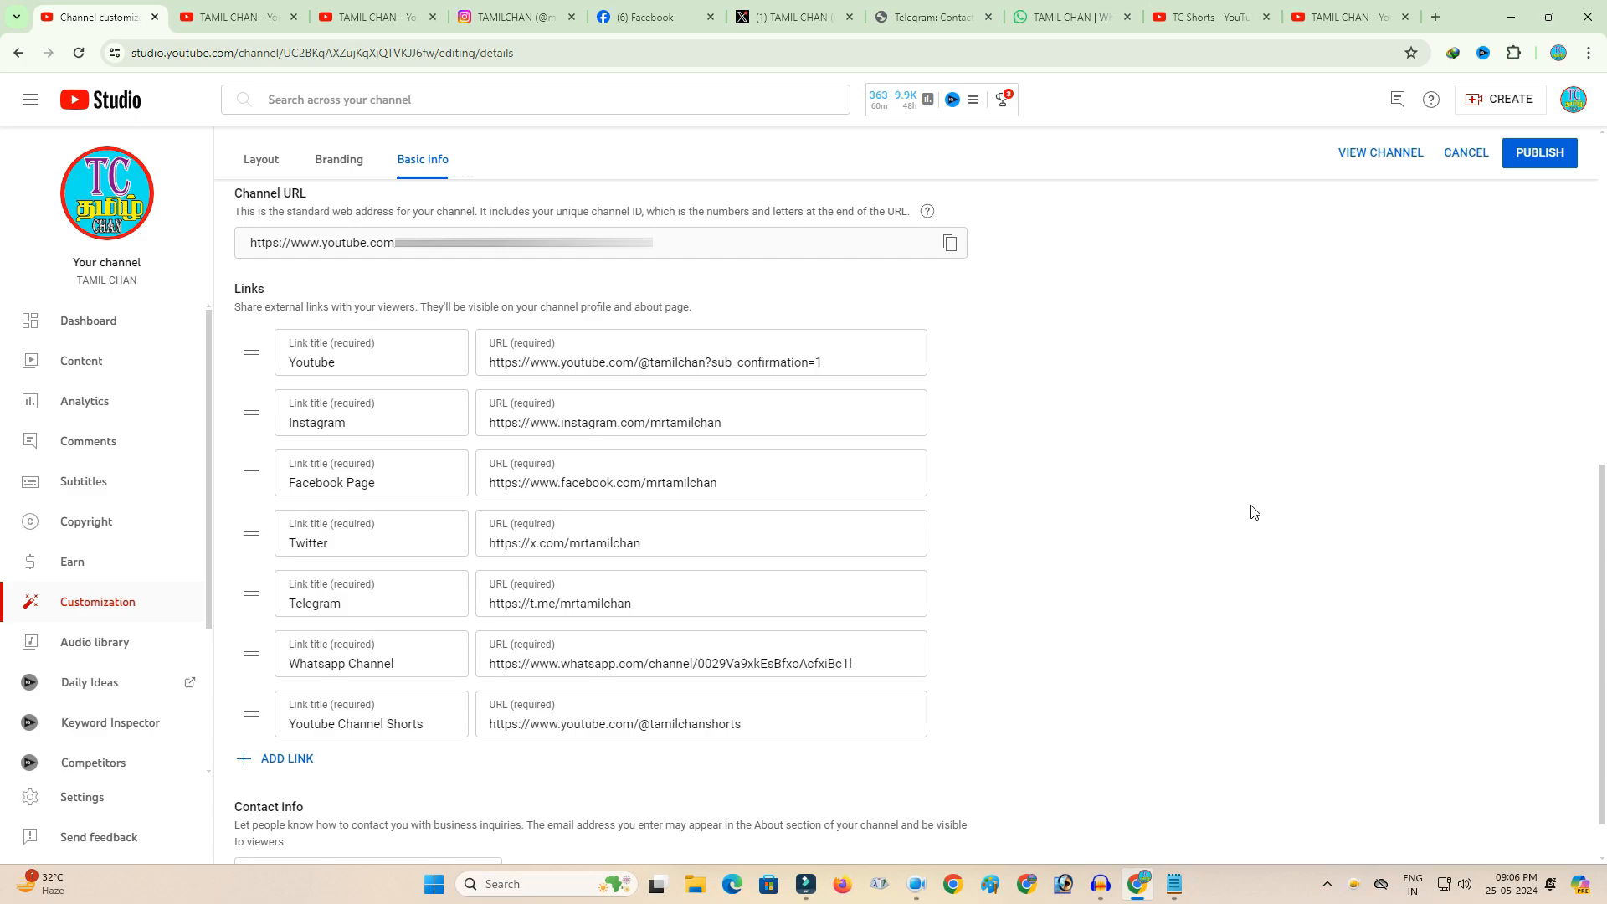
Publish the profile link changes and go to the public channel page.
click(1549, 154)
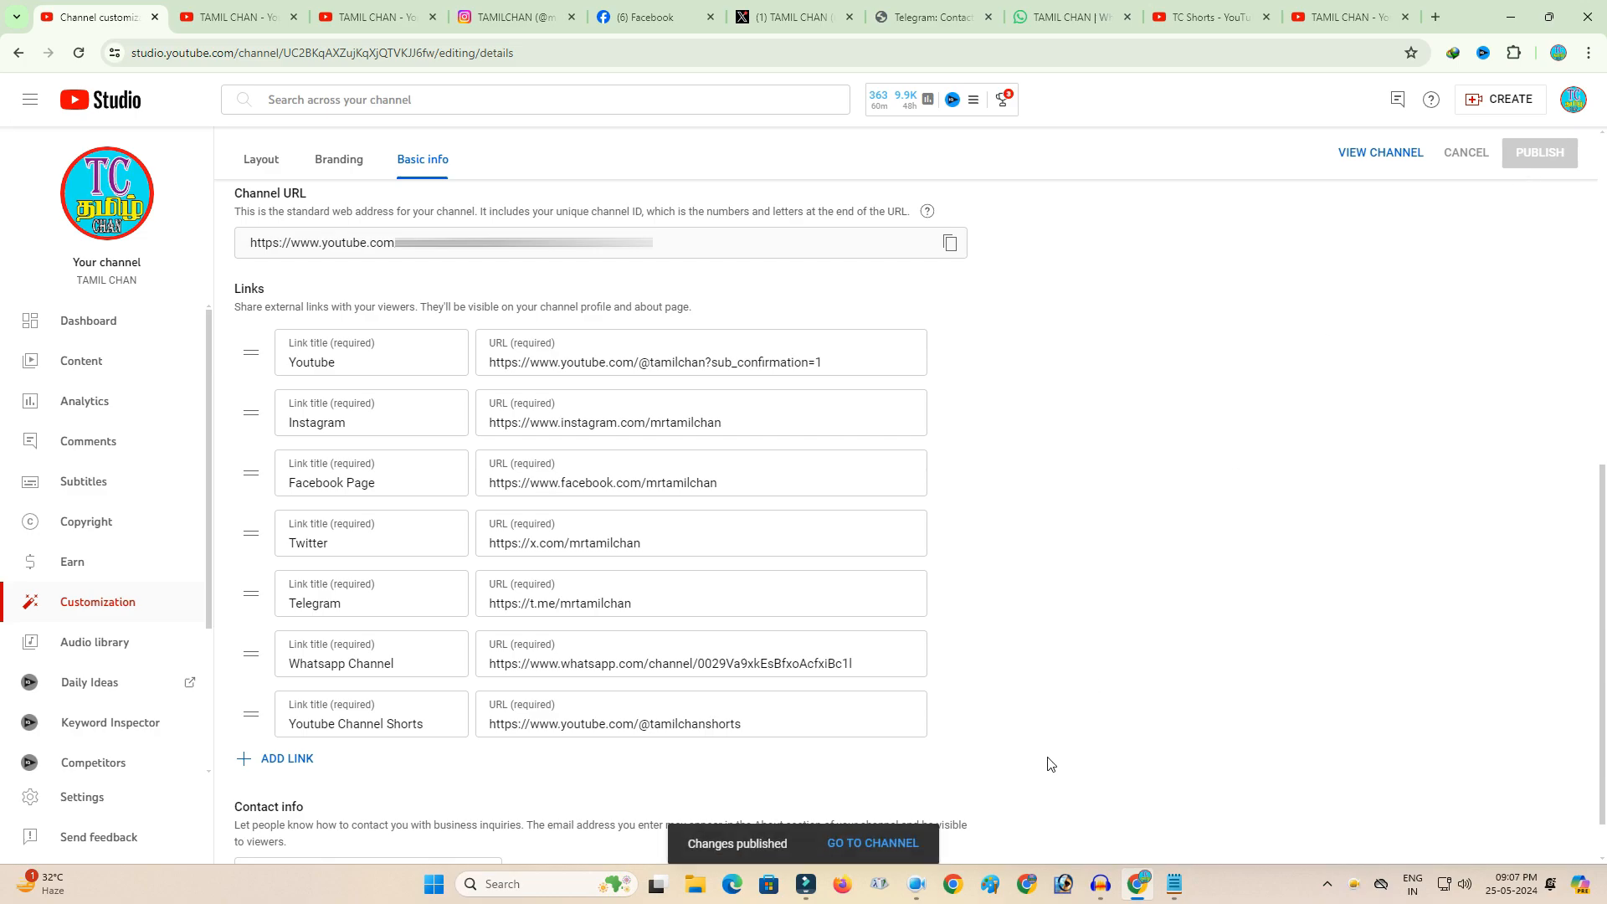
click(885, 845)
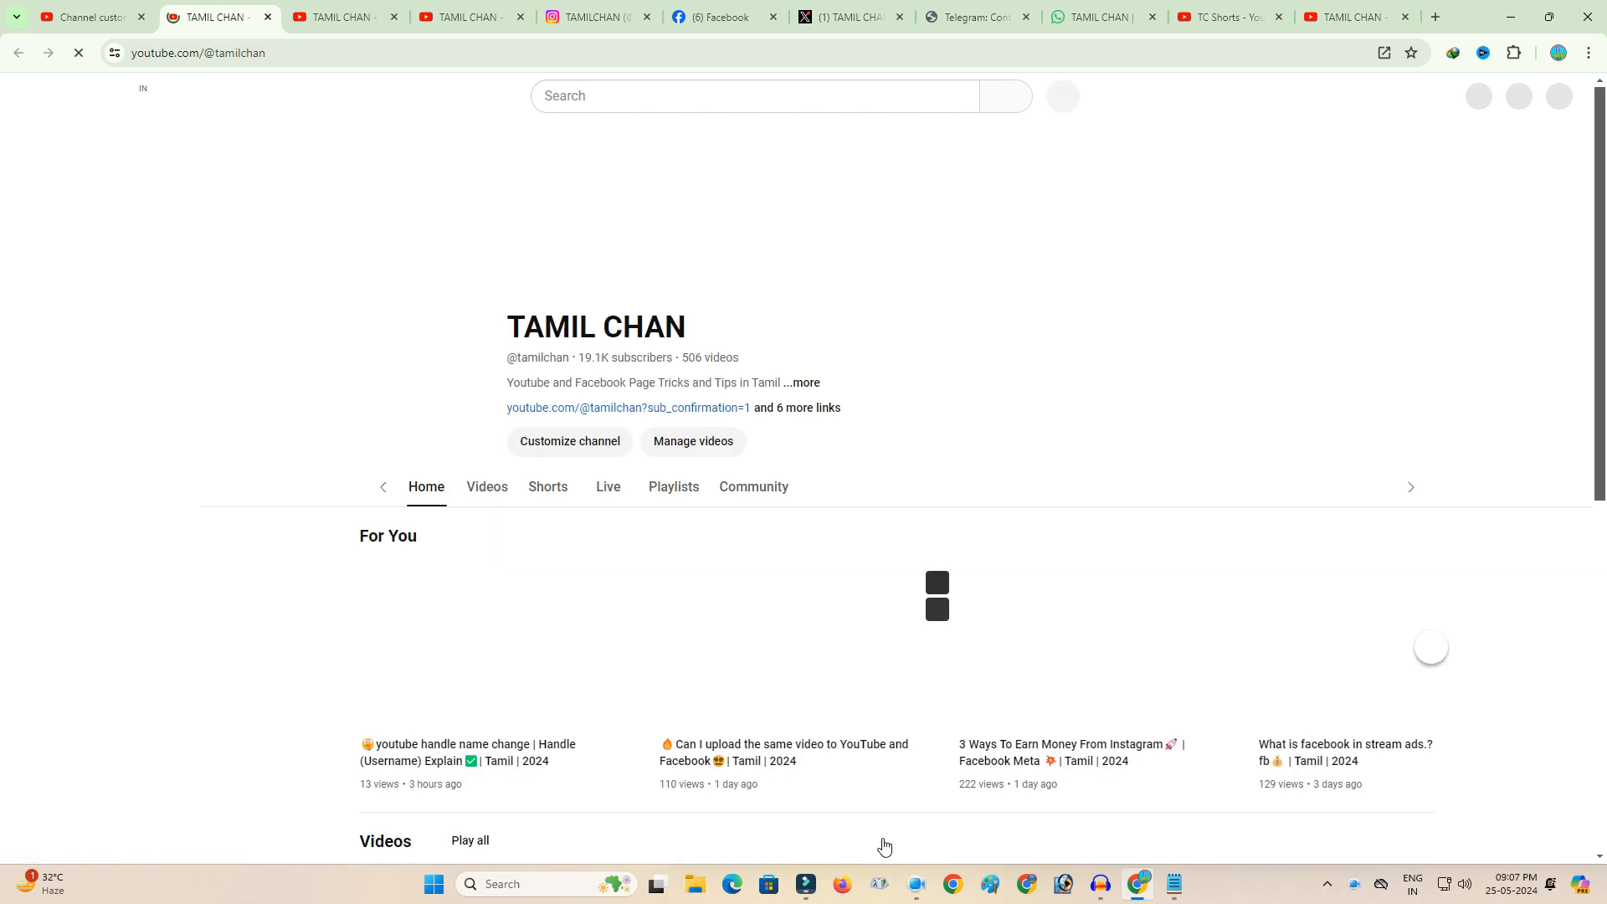
Expand the channel's About details and review the list of published links.
click(806, 385)
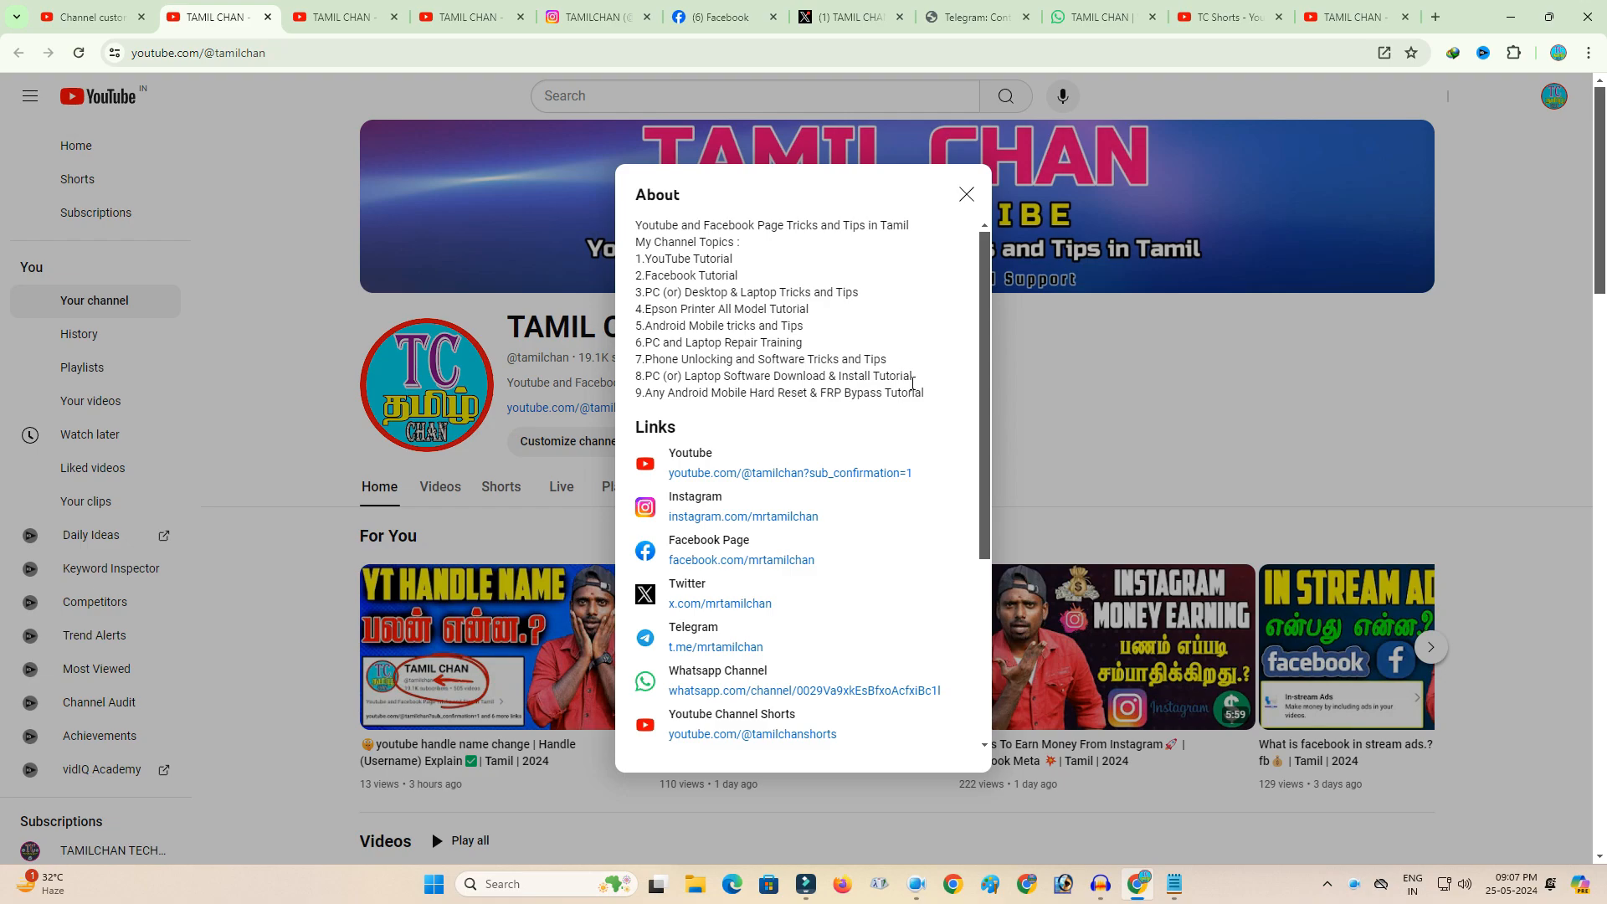
scroll(950, 387, down, 2)
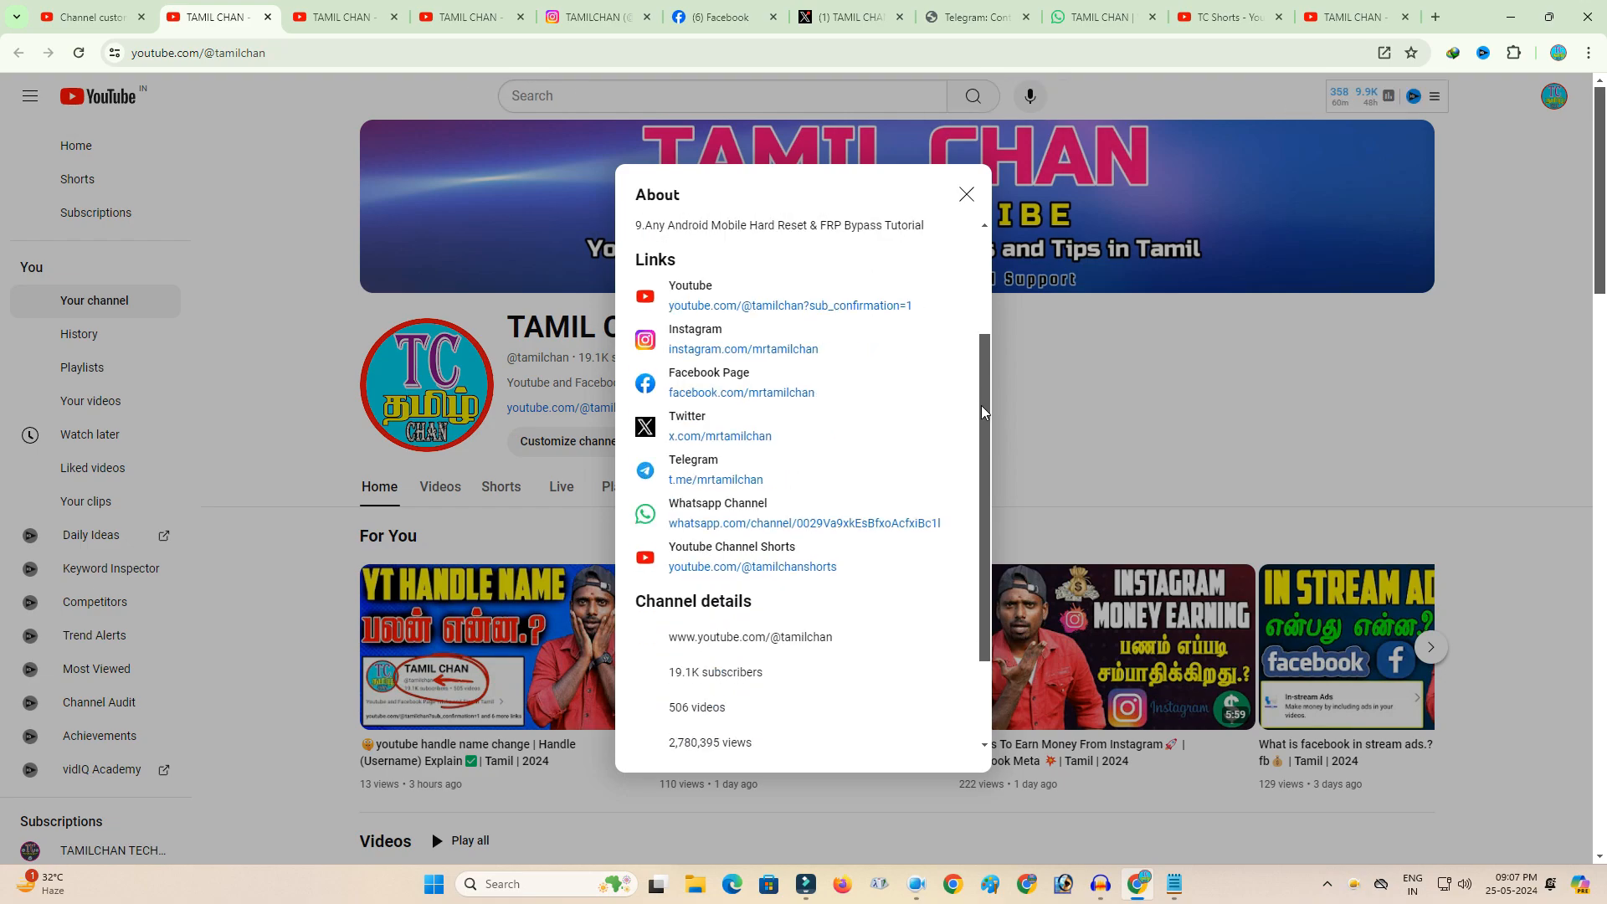
drag(982, 406, 985, 393)
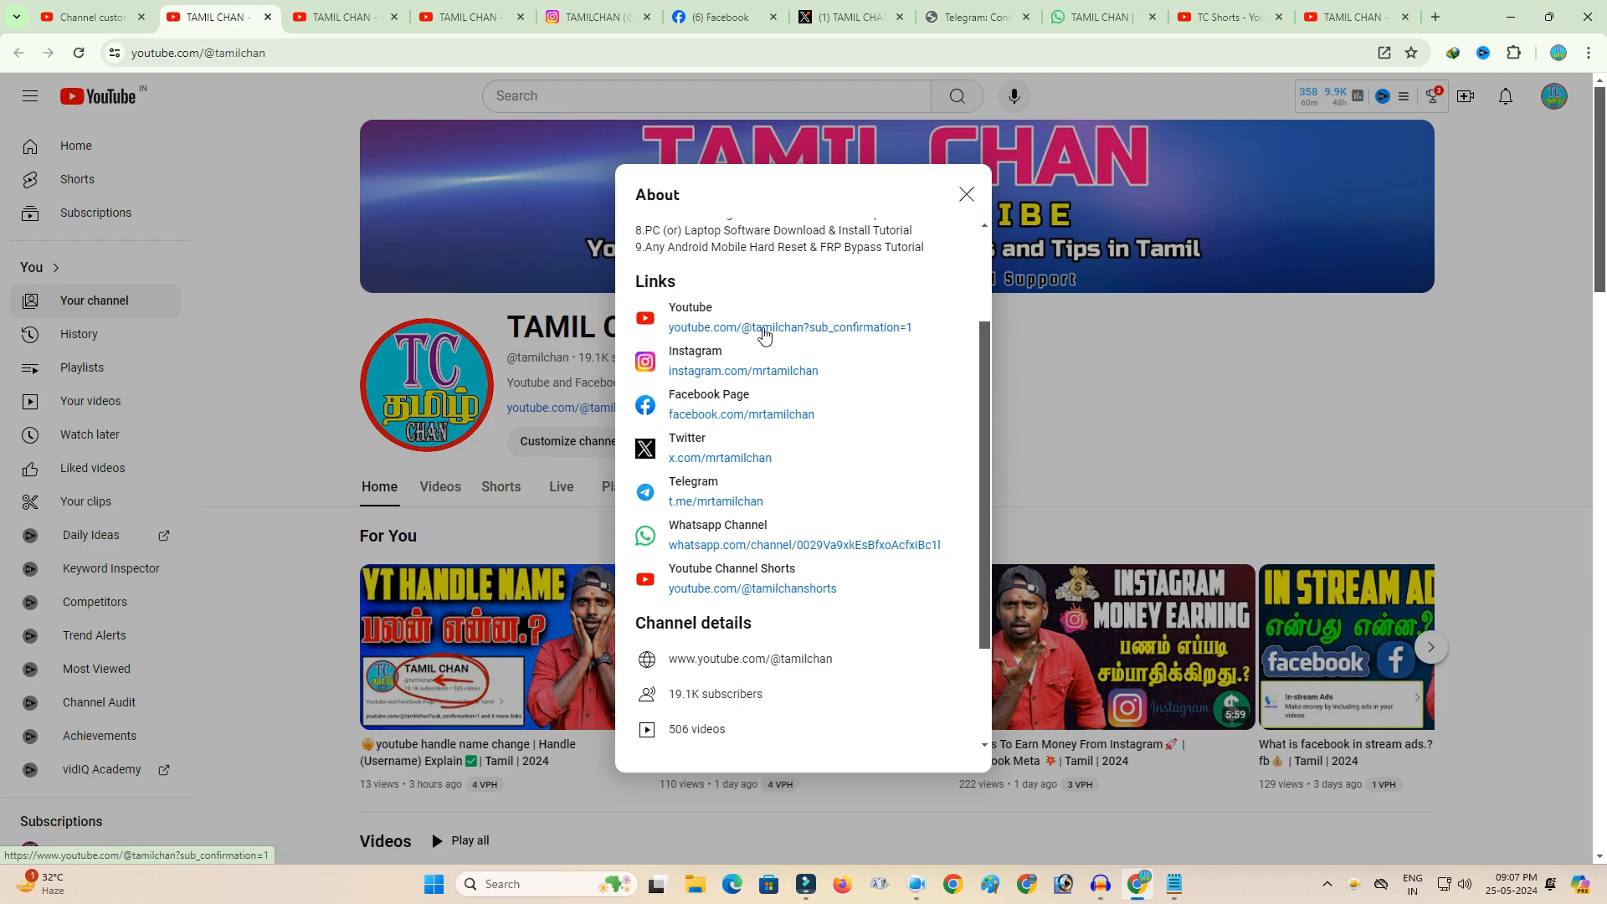
Test the published Instagram, Twitter and Facebook Page links from the About details, returning to the channel page after each.
click(732, 369)
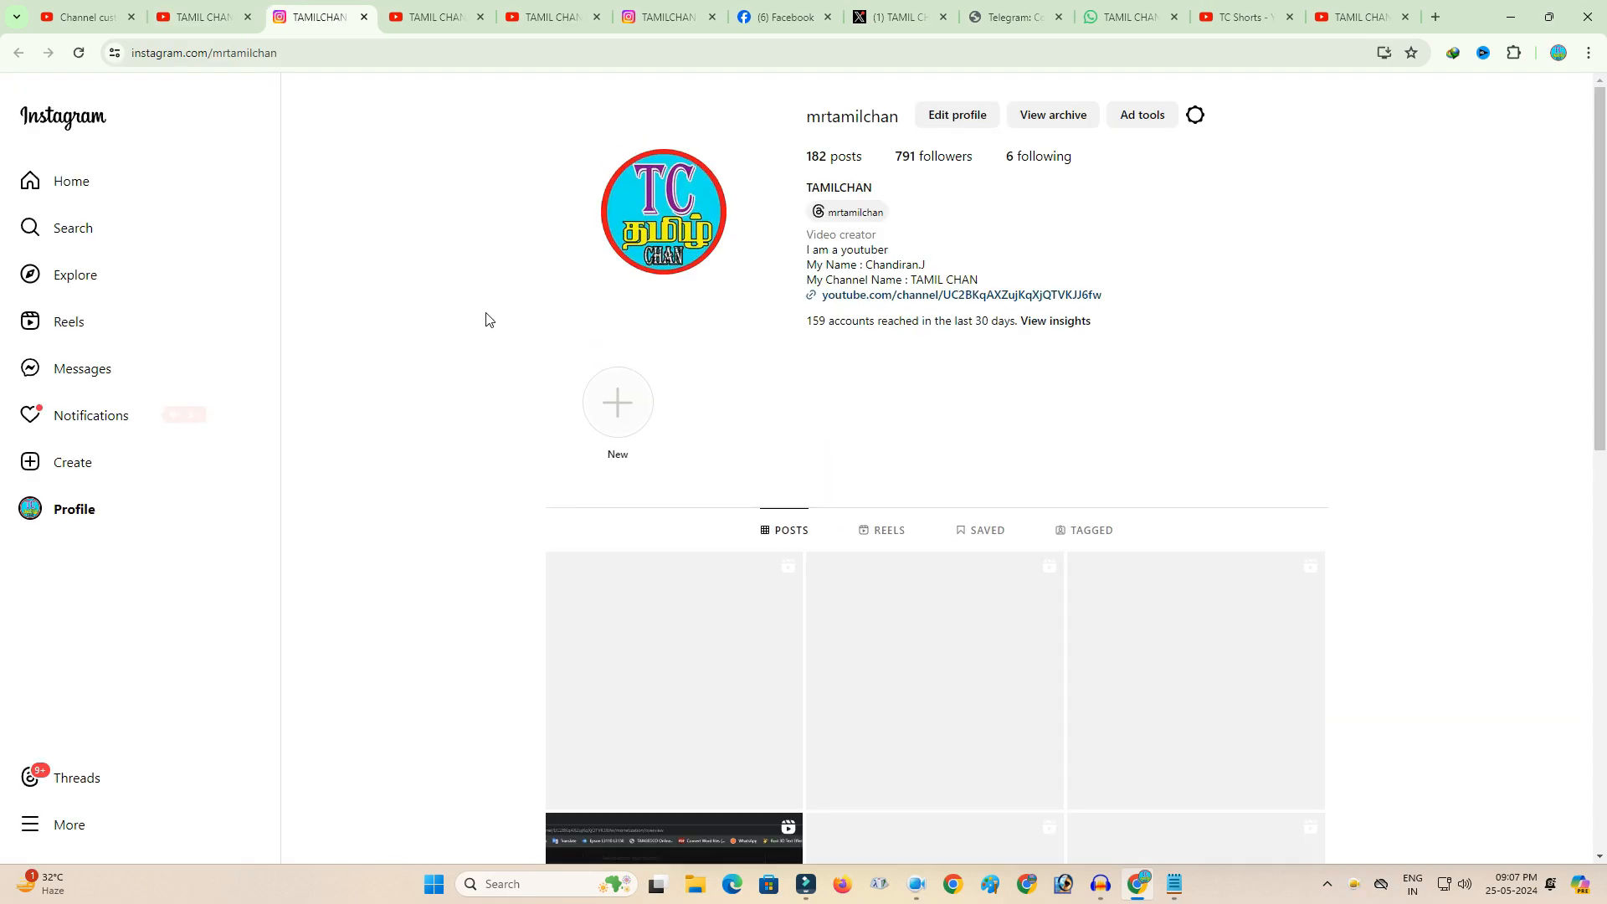
click(184, 8)
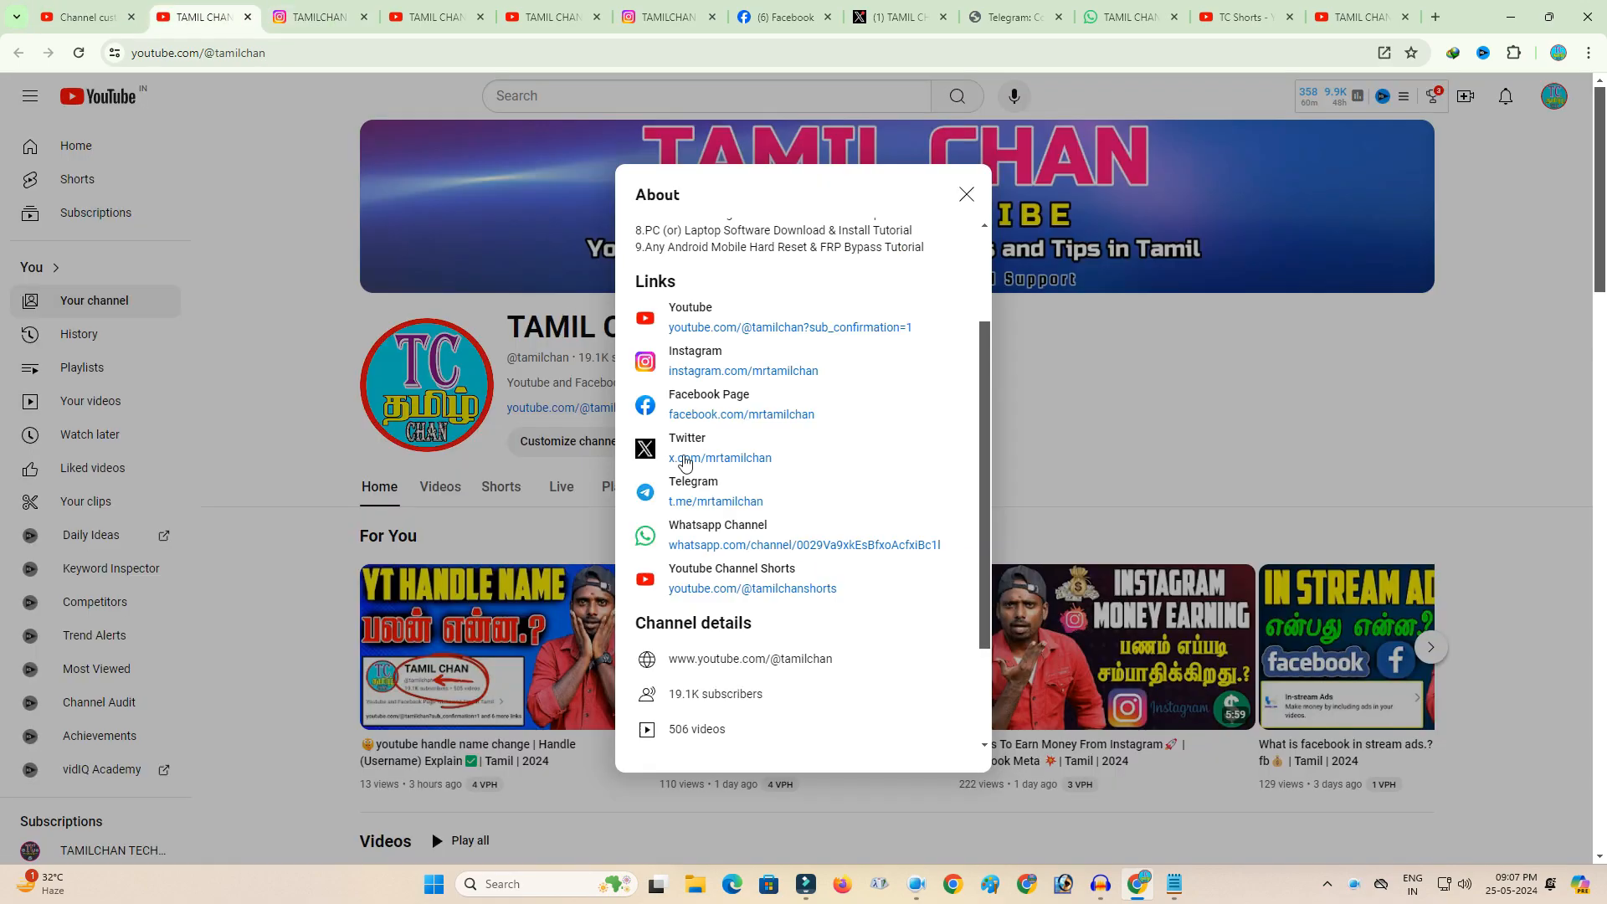
click(748, 460)
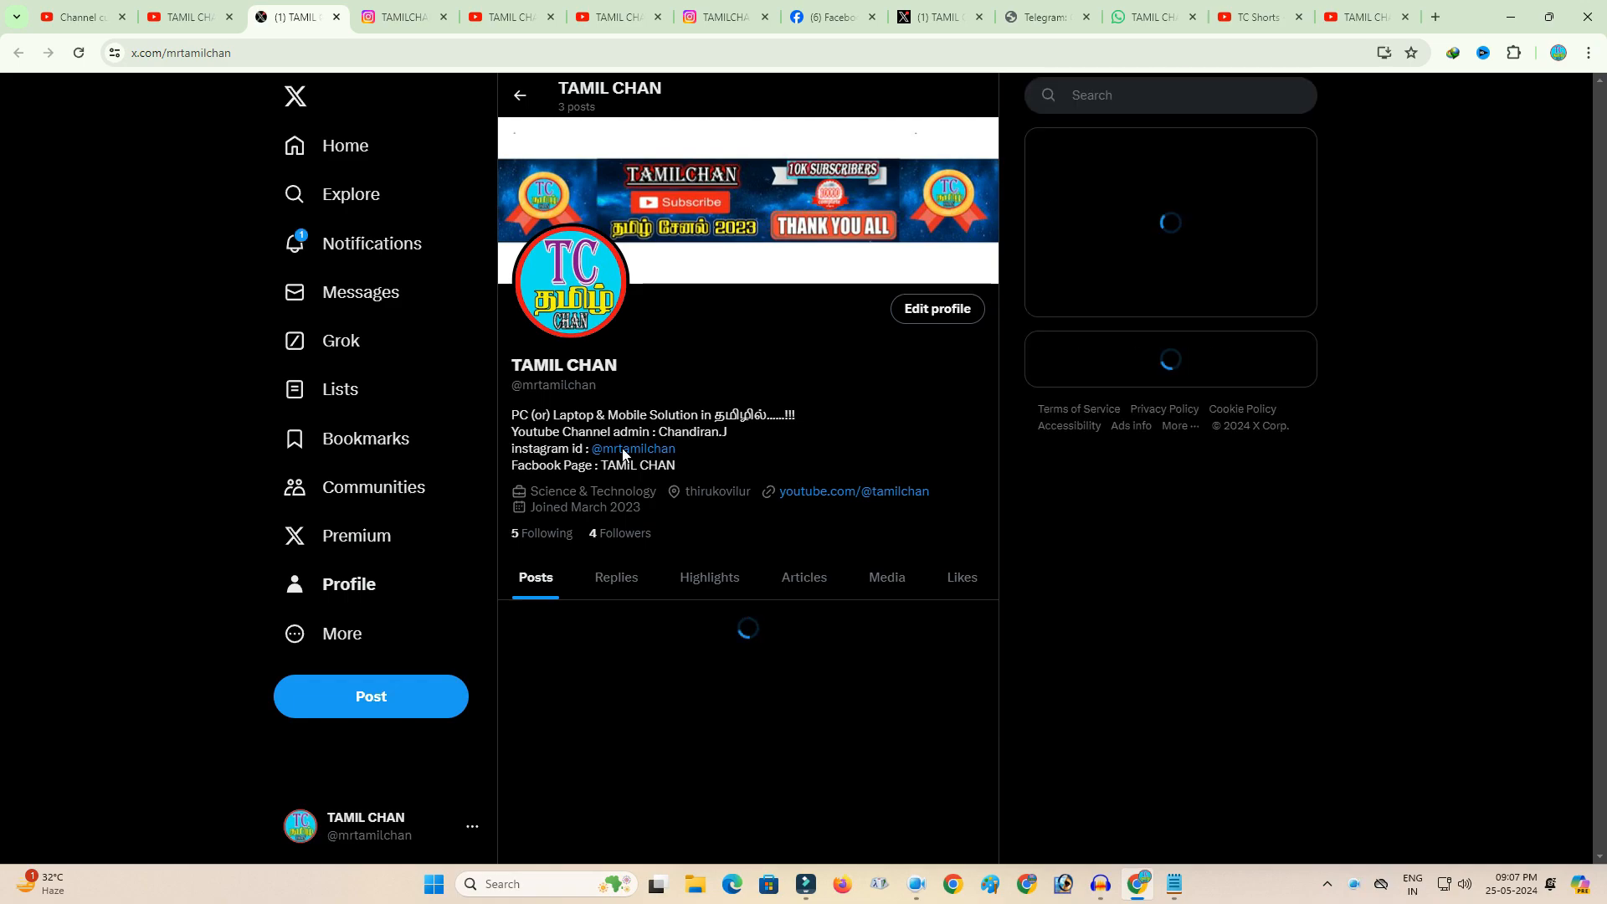
click(199, 25)
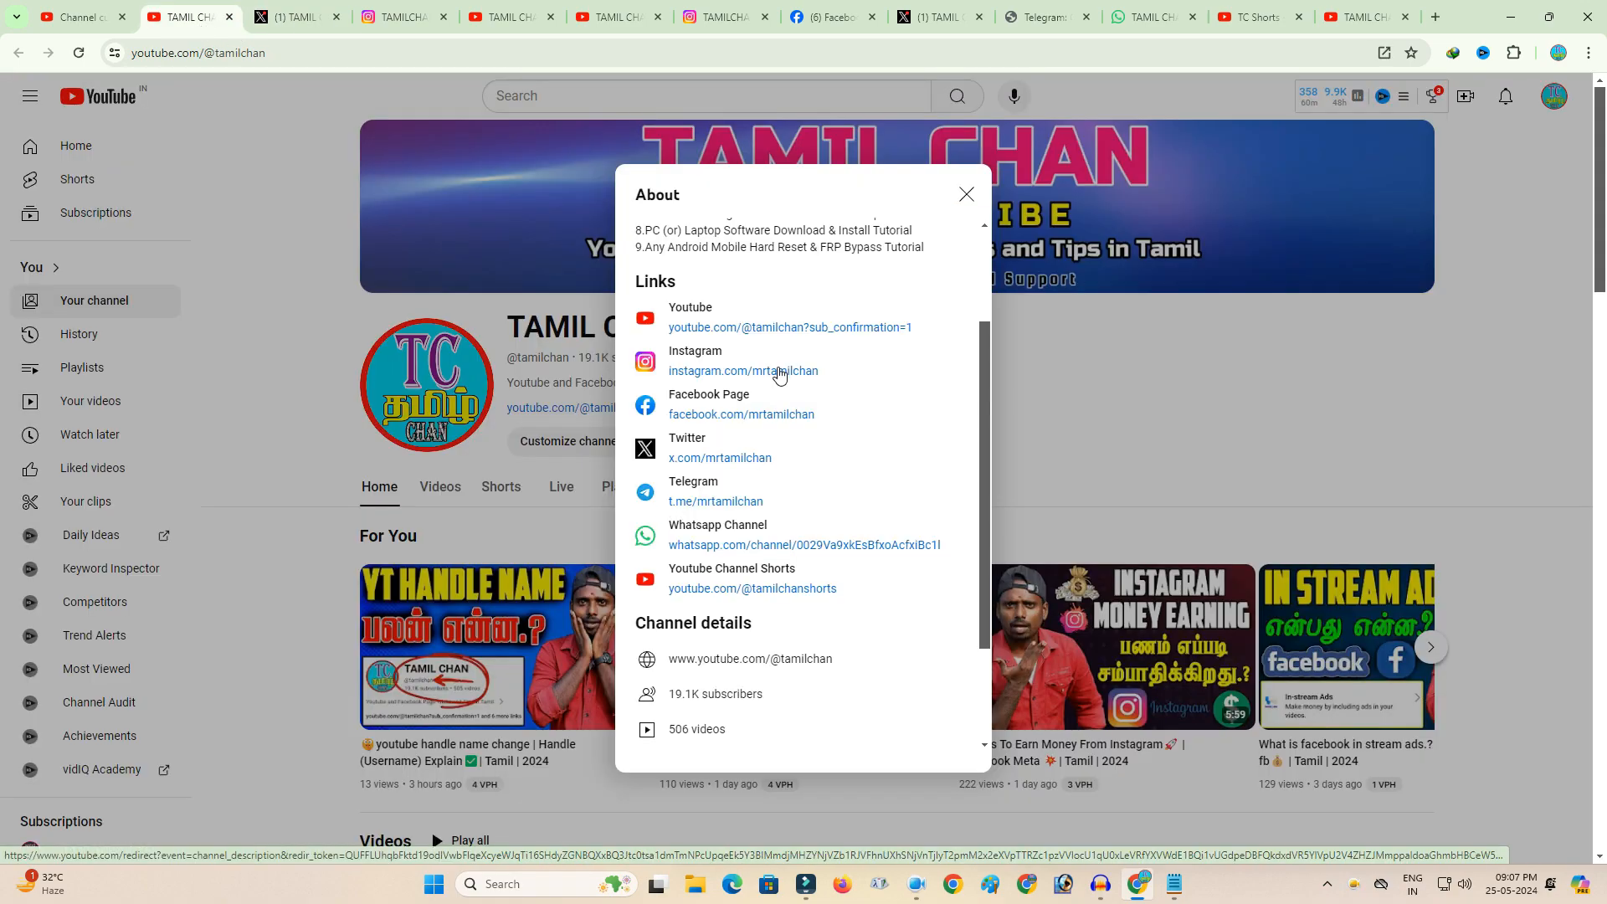
click(770, 414)
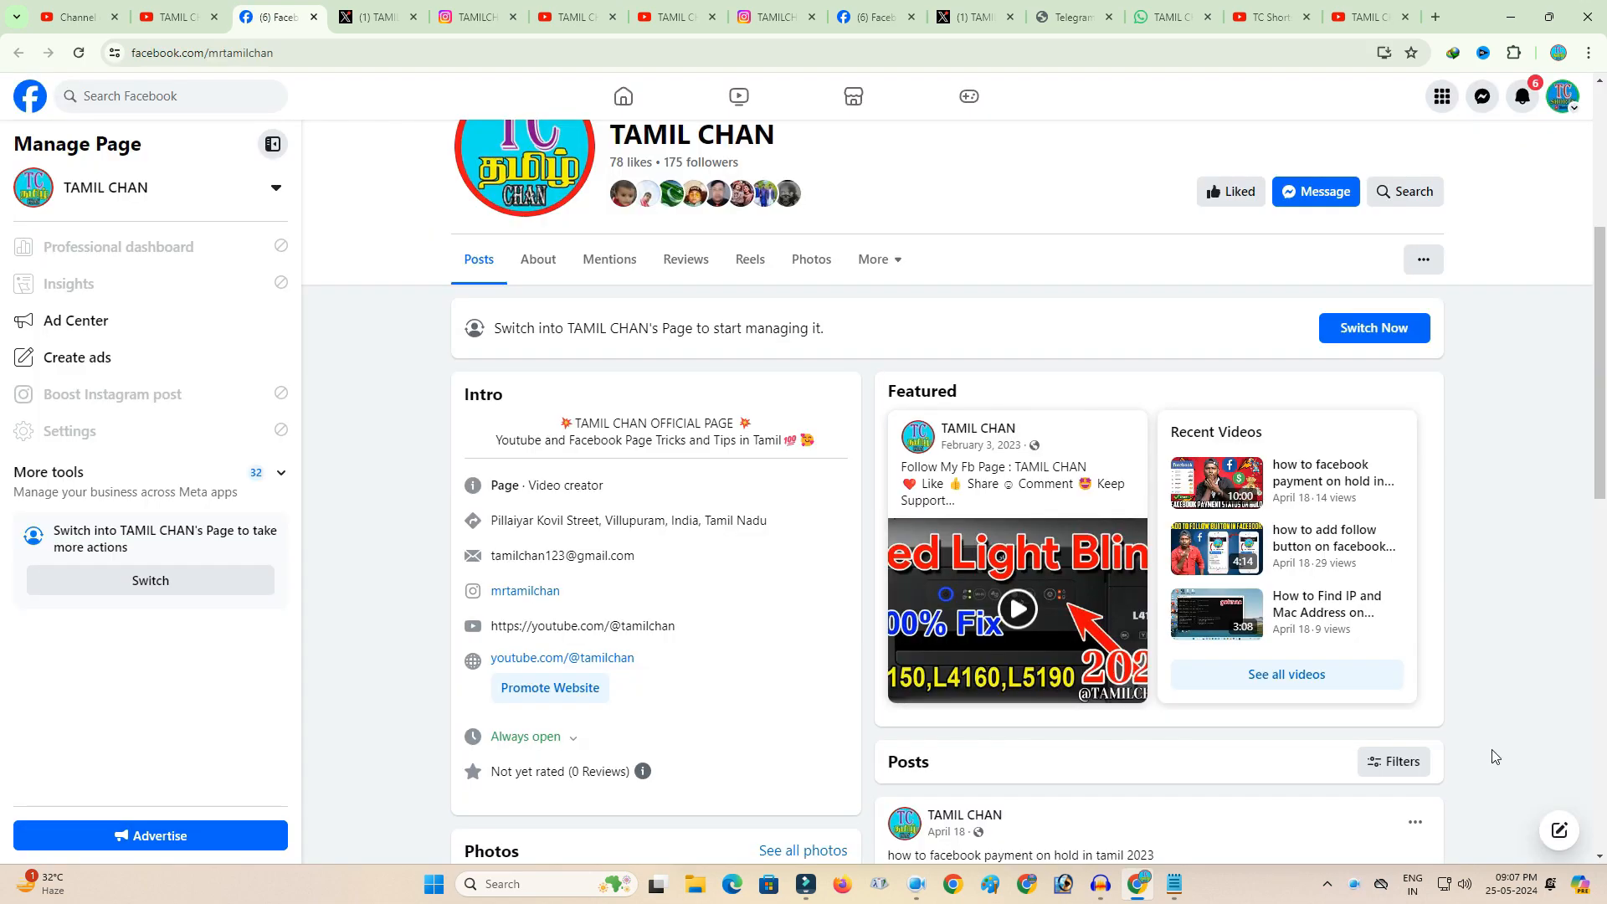
scroll(1494, 756, up, 3)
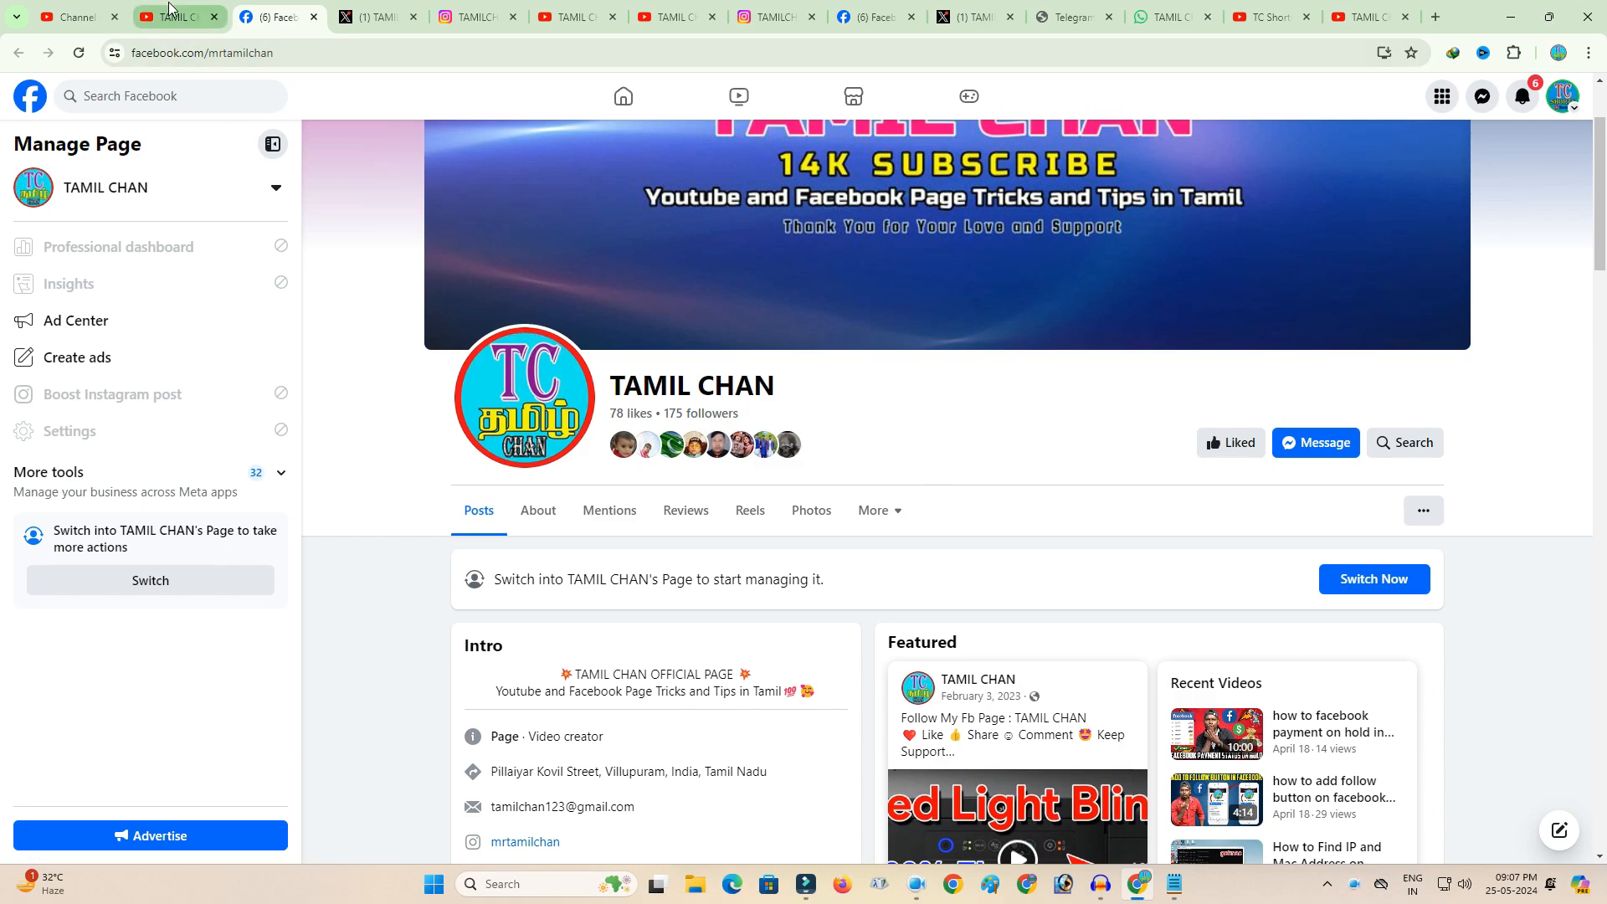
click(221, 23)
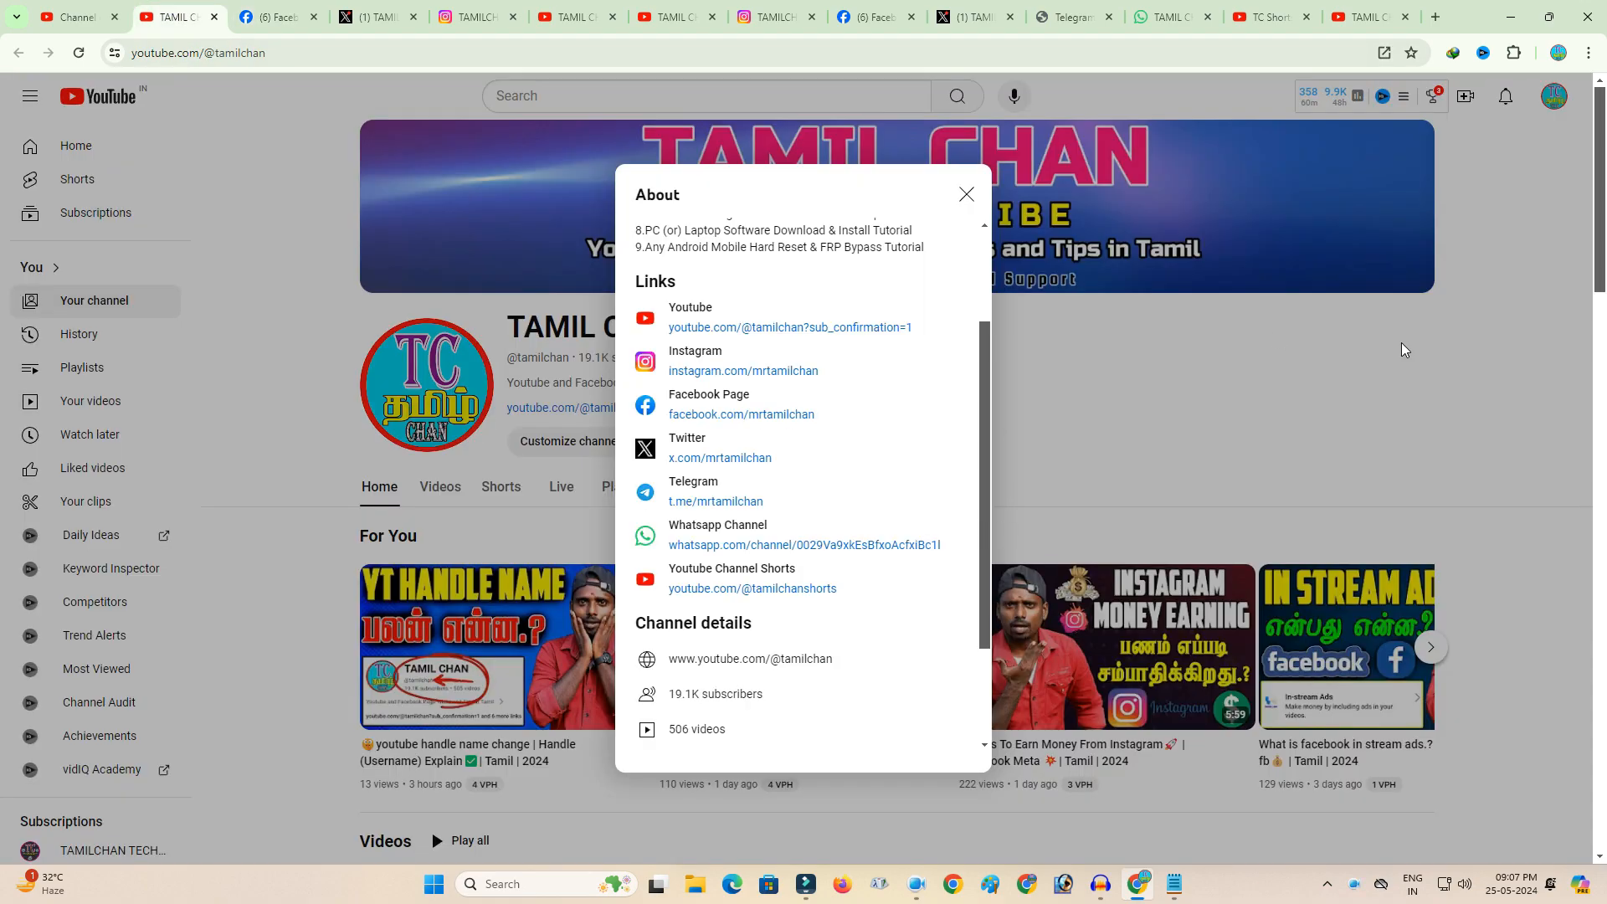